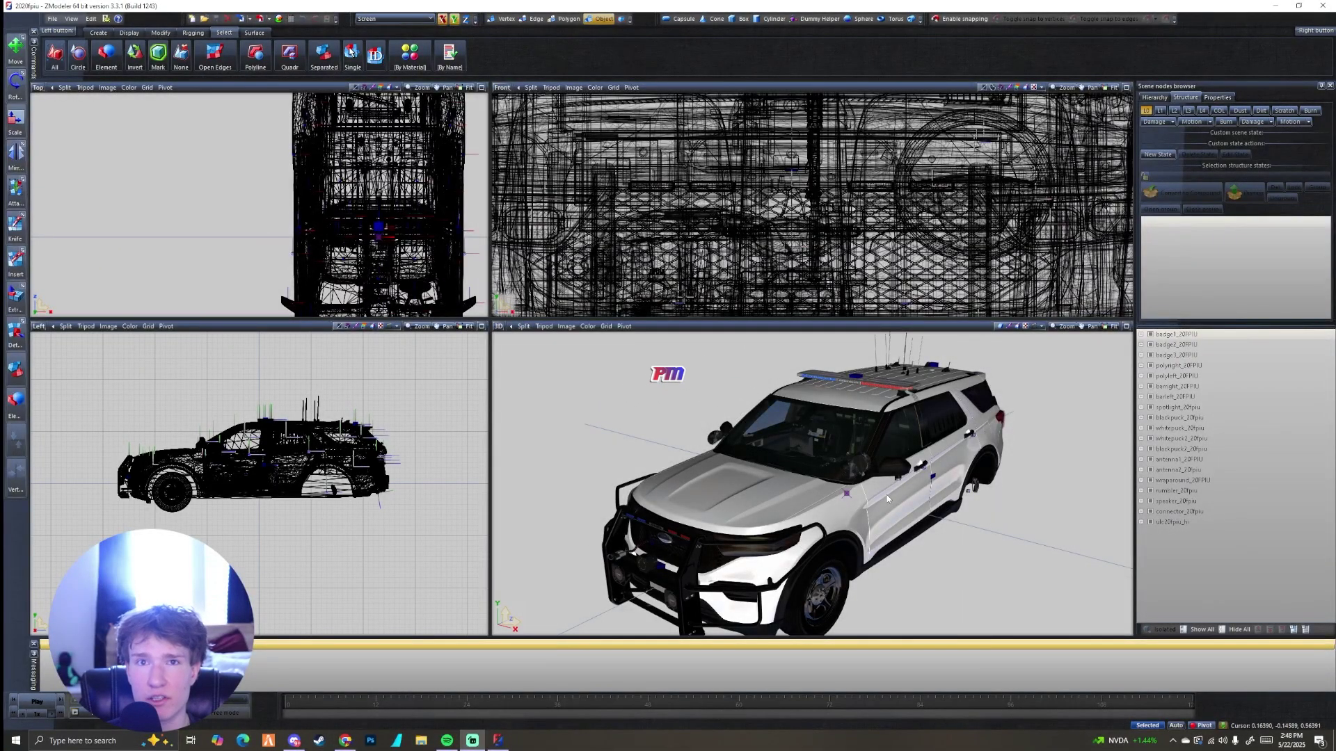
- Orbit and zoom around the police SUV from side and front, then expand the model to show its chassis
{"action": "middle_click_drag", "start_coordinate": [887, 494], "coordinate": [842, 480]}
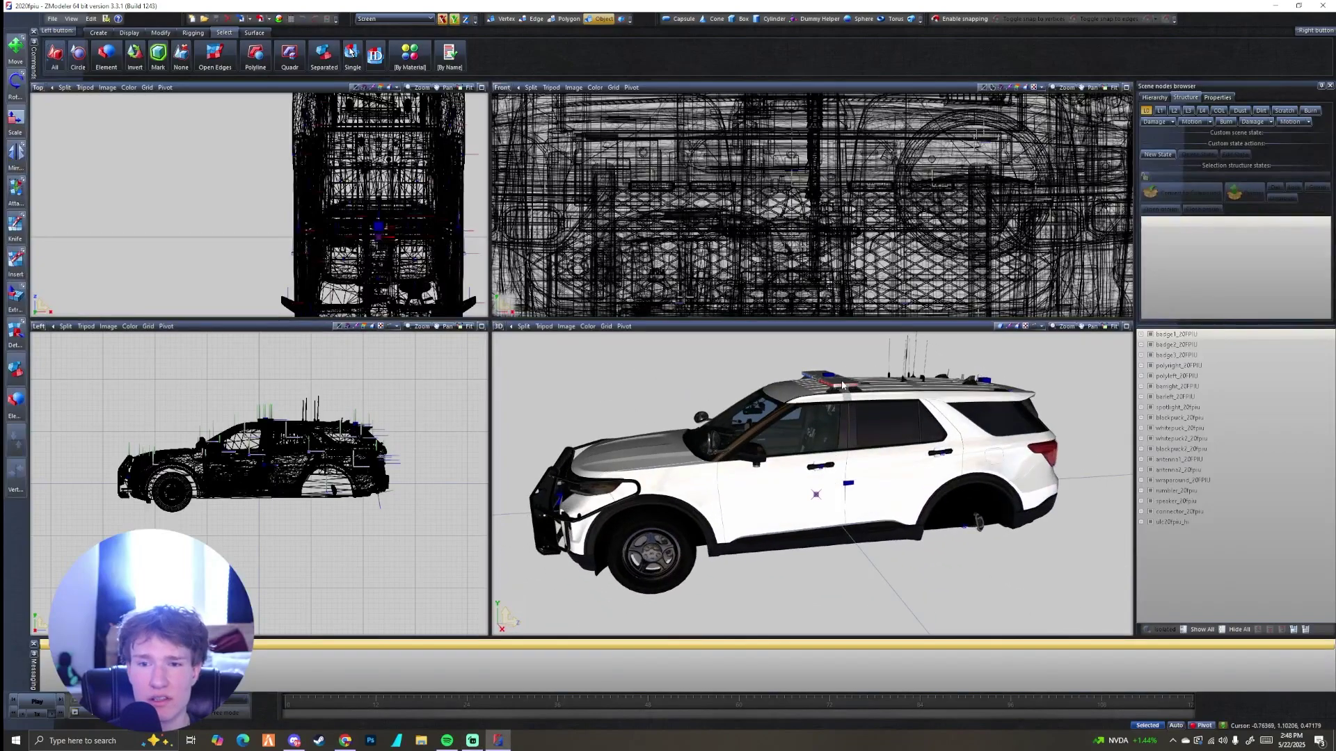
{"action": "scroll", "coordinate": [802, 376], "scroll_direction": "up", "scroll_amount": 2}
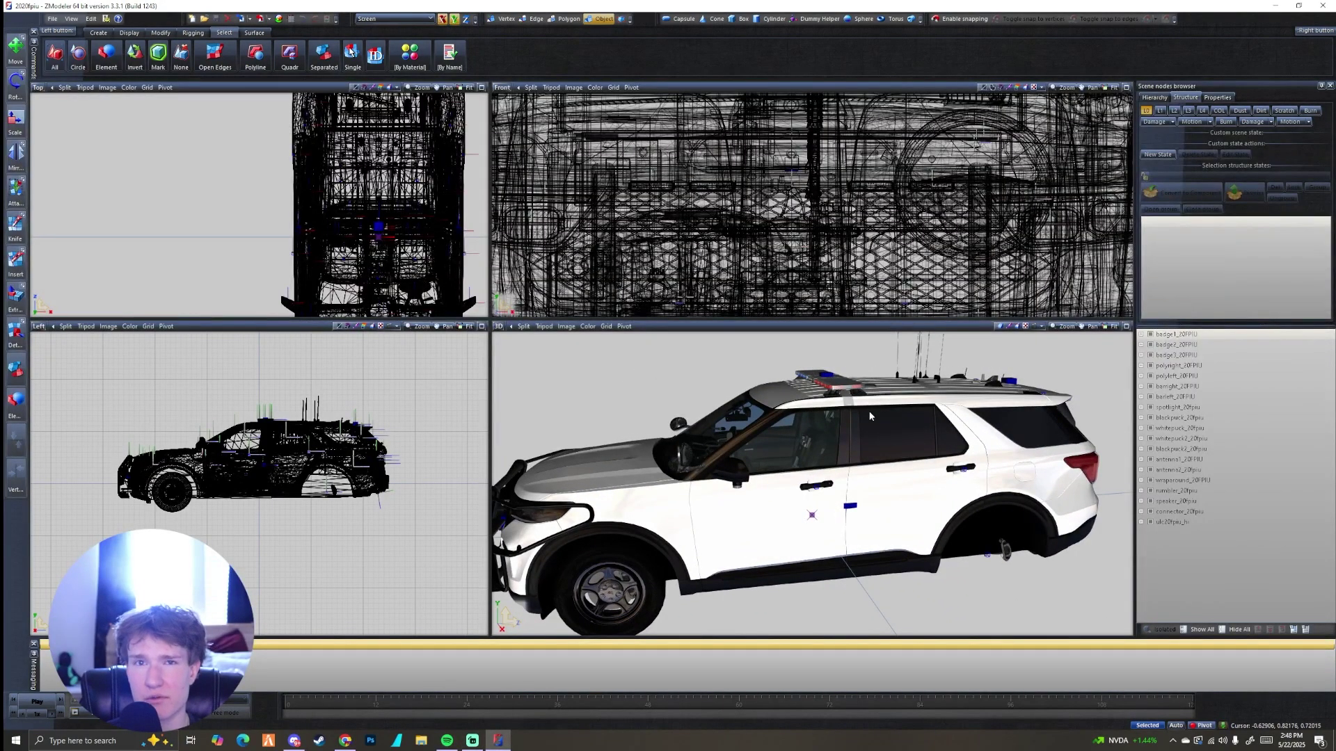
{"action": "middle_click_drag", "start_coordinate": [801, 376], "coordinate": [870, 409]}
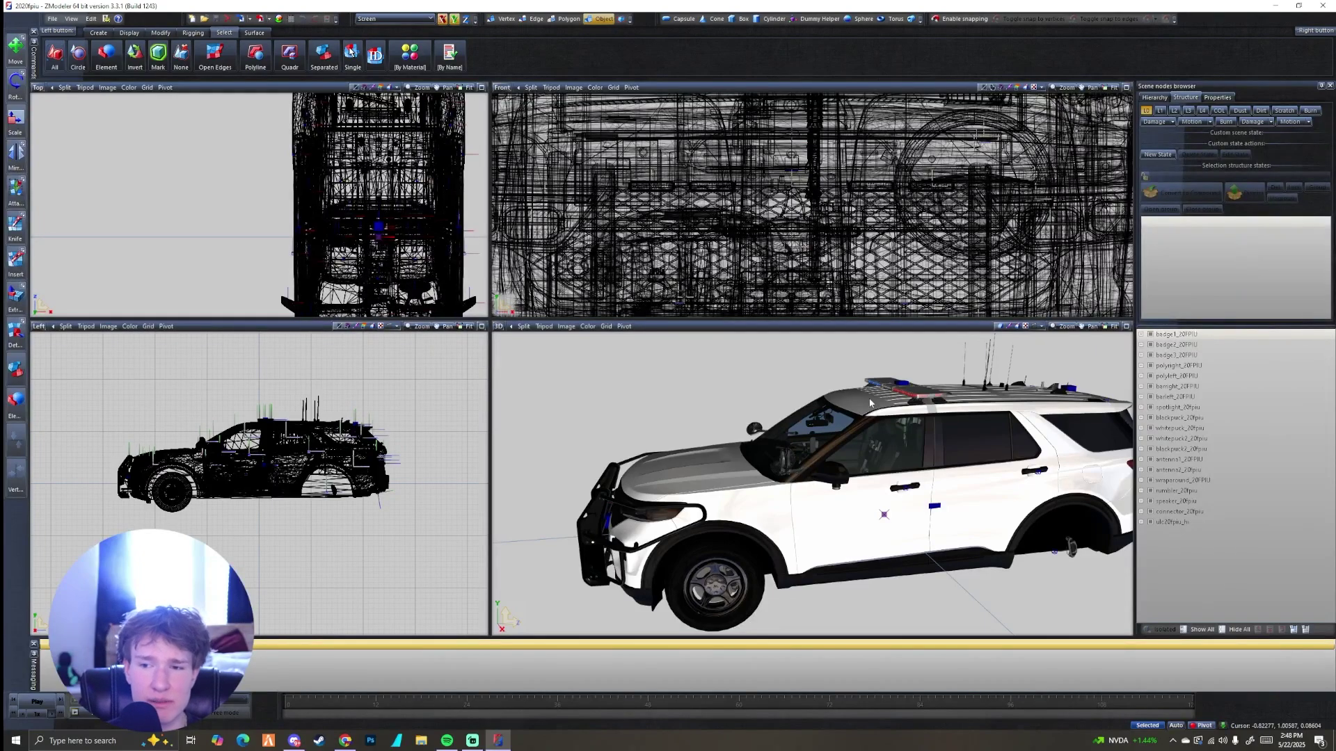
{"action": "left_click", "coordinate": [1142, 522]}
- Expand the chassis, hide the vehicle body, and show only the extra_1 lightbar, orbiting around it
{"action": "left_click", "coordinate": [1159, 532]}
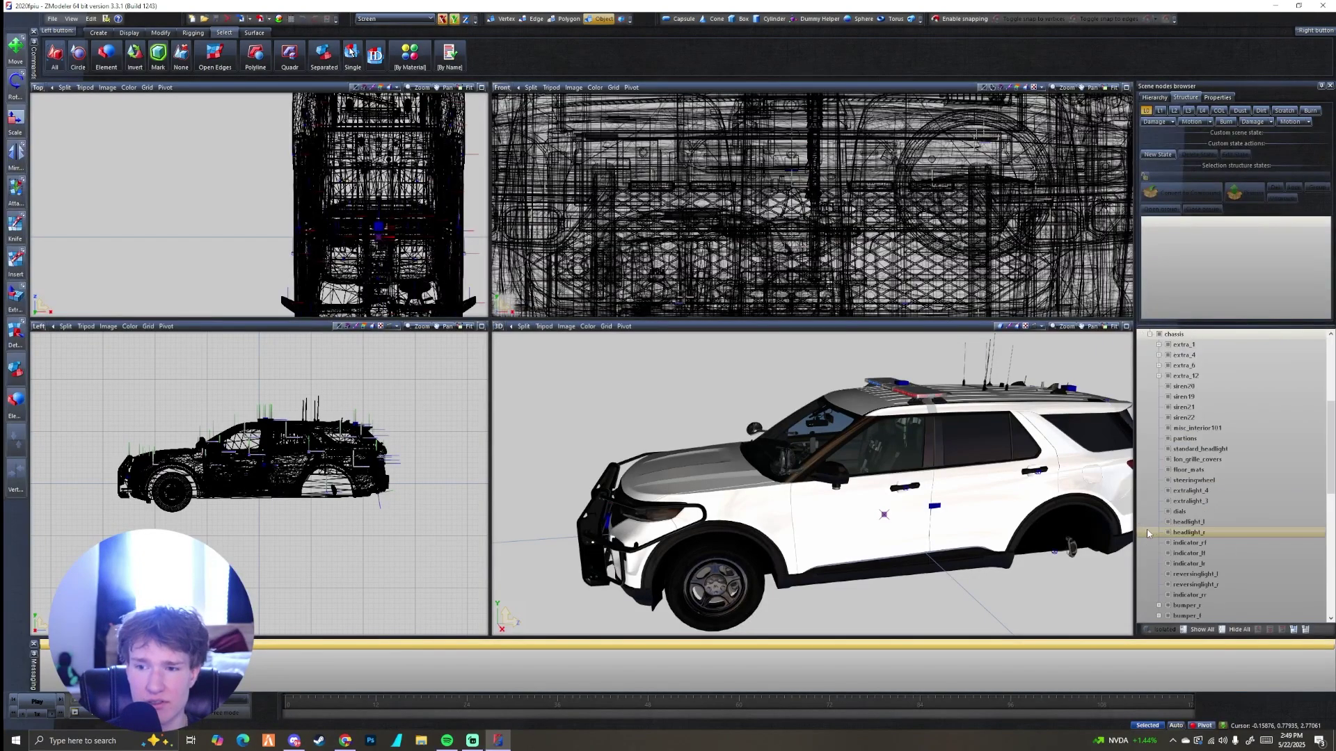
{"action": "left_click", "coordinate": [1239, 629]}
{"action": "left_click", "coordinate": [1159, 344]}
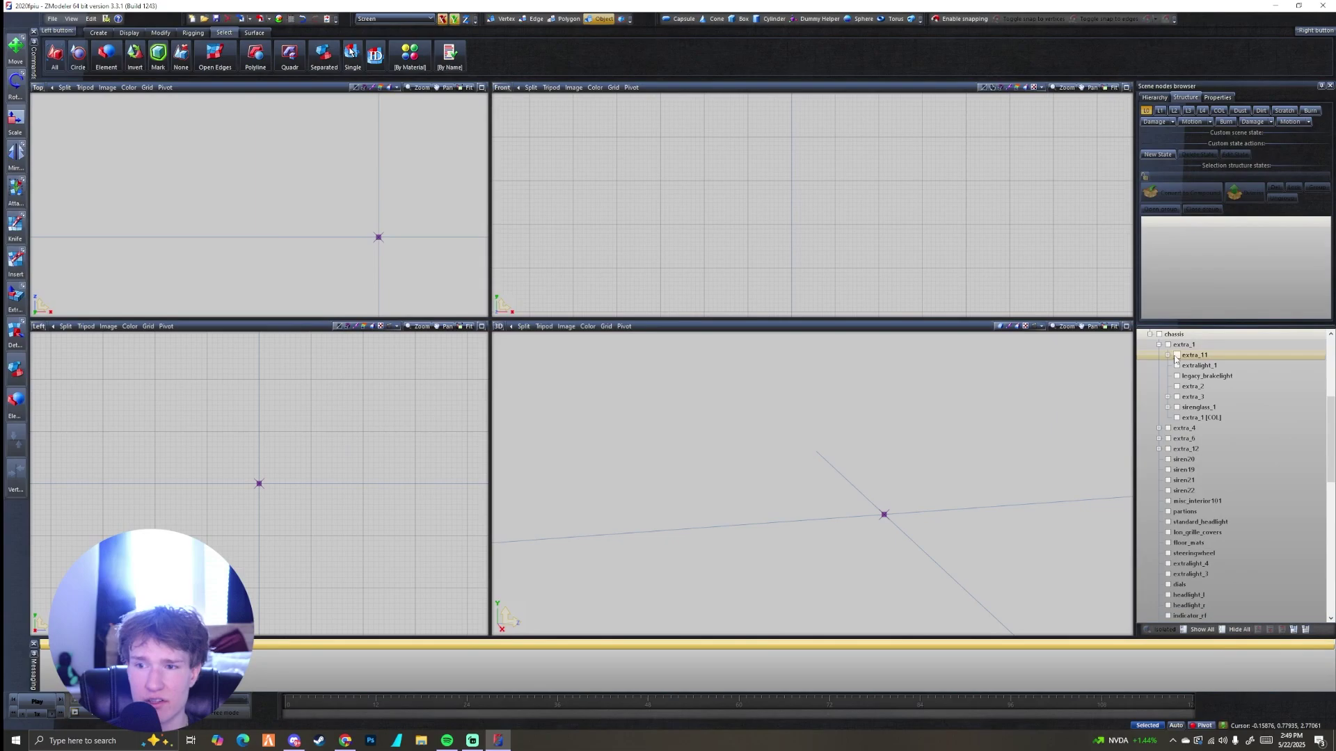
{"action": "left_click", "coordinate": [1169, 345]}
{"action": "scroll", "coordinate": [836, 454], "scroll_direction": "up", "scroll_amount": 2}
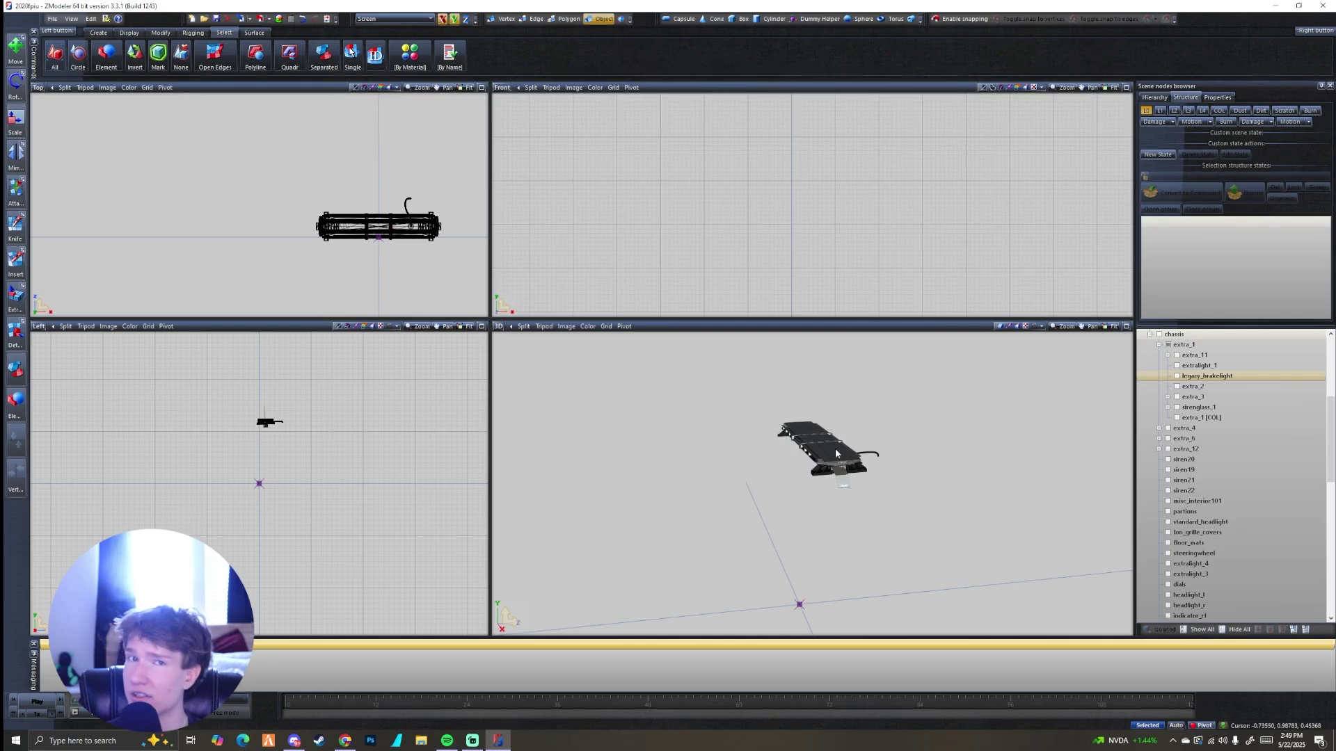
{"action": "middle_click_drag", "start_coordinate": [837, 454], "coordinate": [791, 431]}
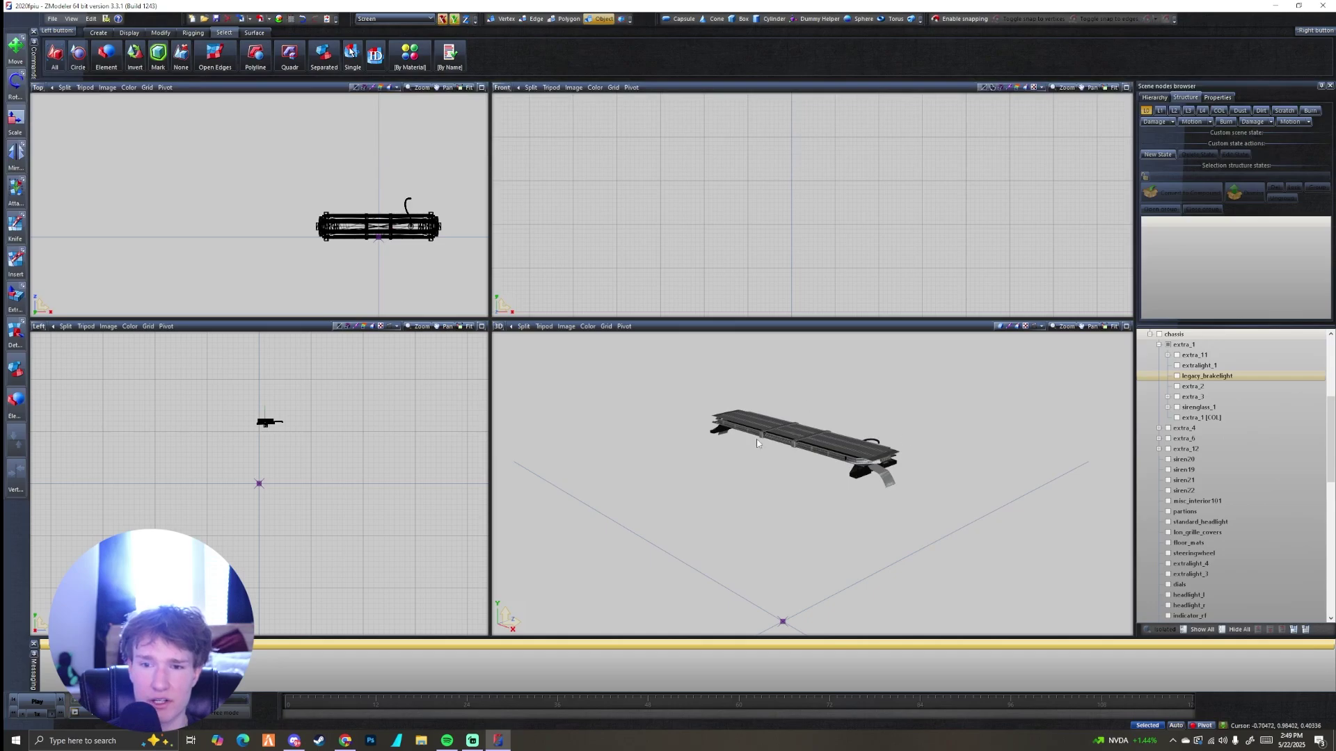
{"action": "scroll", "coordinate": [855, 457], "scroll_direction": "up", "scroll_amount": 1}
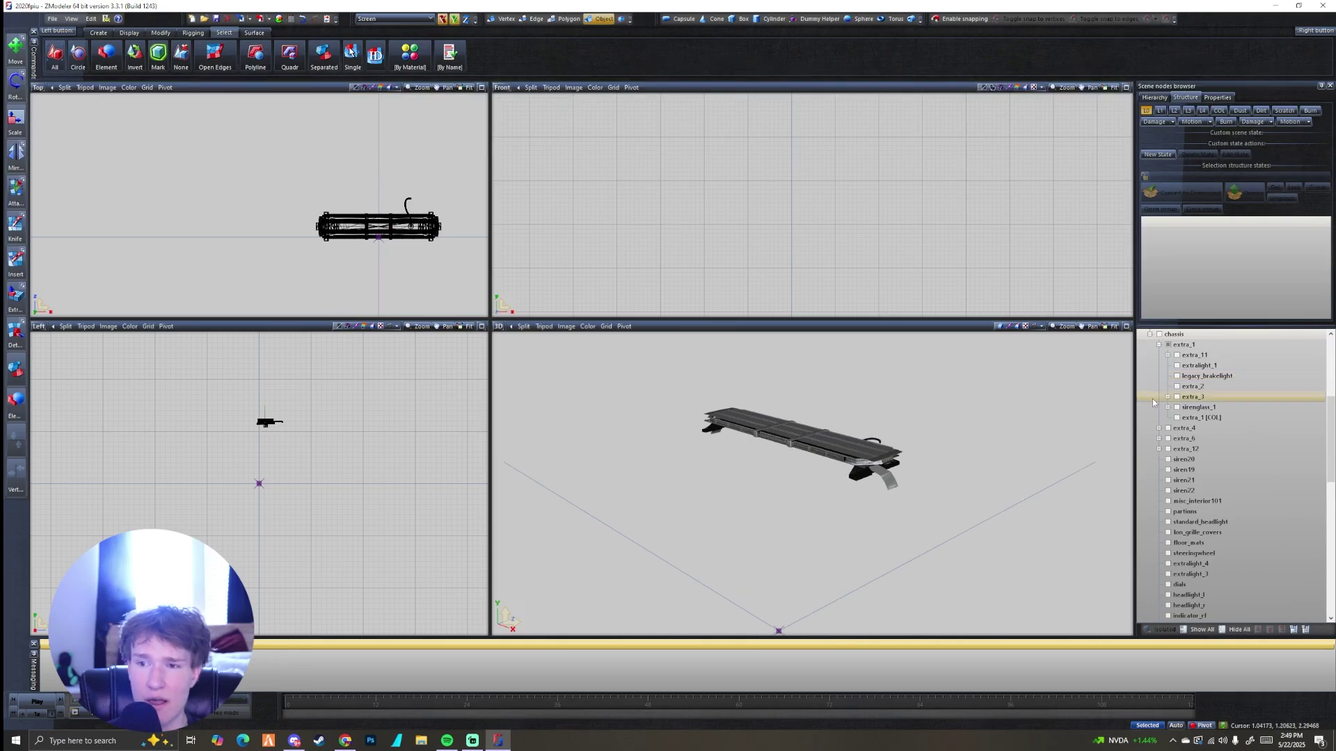
- Hide the extra_1 lightbar and display extra_3's blue siren cubes instead
{"action": "left_click", "coordinate": [1170, 345]}
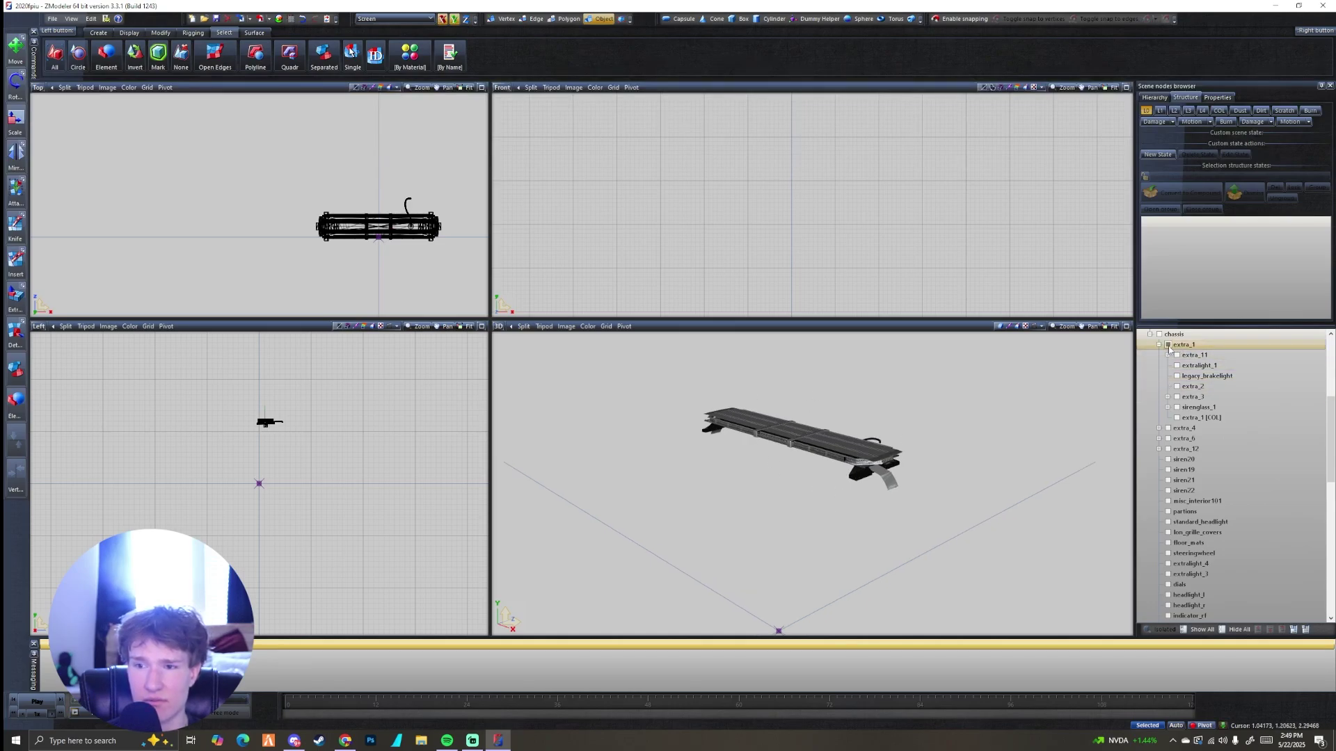
{"action": "left_click", "coordinate": [1176, 355]}
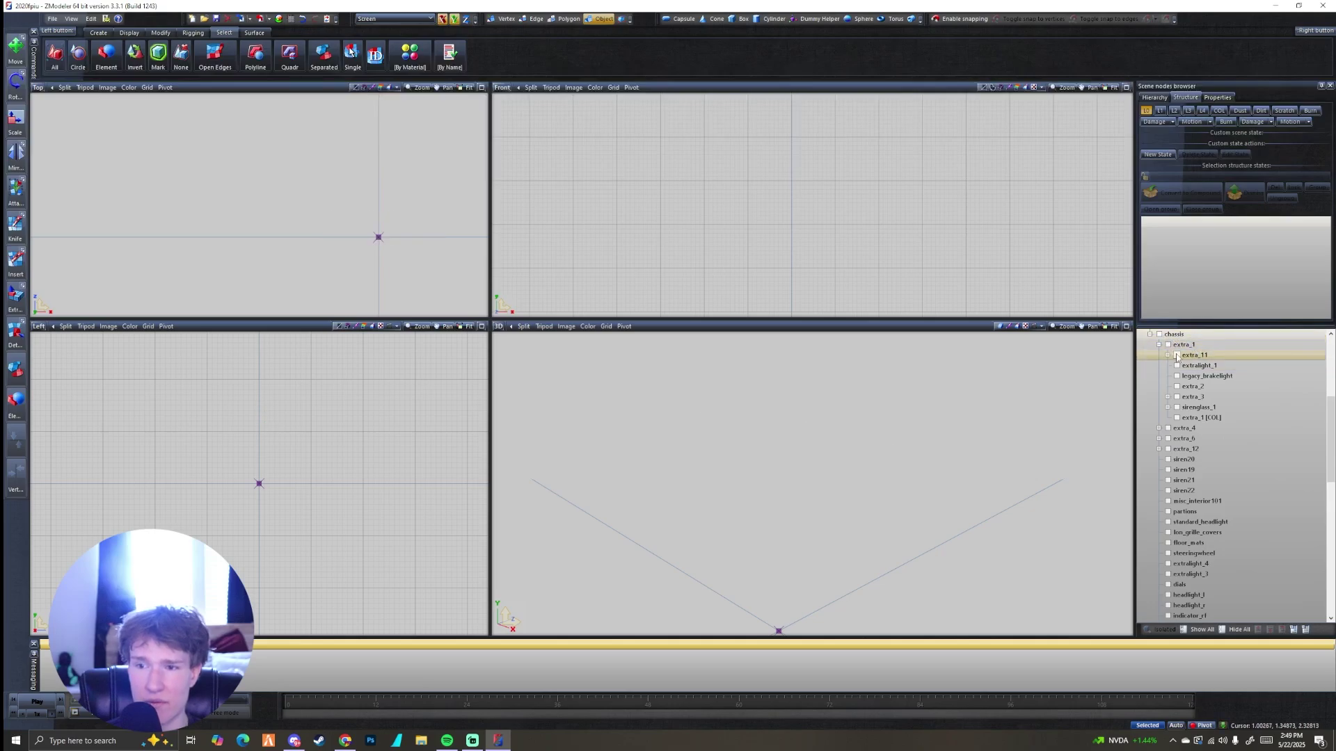
{"action": "left_click", "coordinate": [1198, 417]}
{"action": "left_click", "coordinate": [1177, 397]}
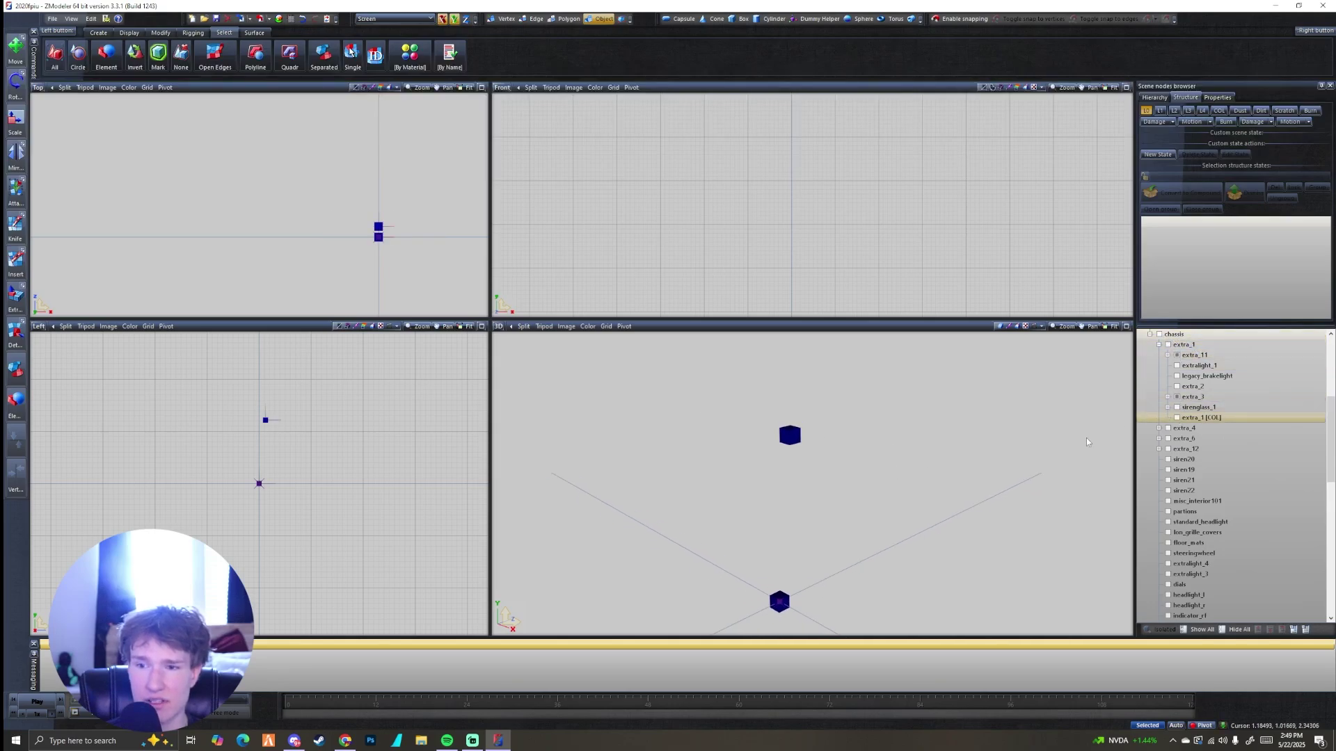
- Expand extra_3 and extra_11, hide the extra_11 sirens, and leave extra_3's siren cube visible
{"action": "left_click", "coordinate": [1168, 396]}
{"action": "left_click", "coordinate": [1168, 355]}
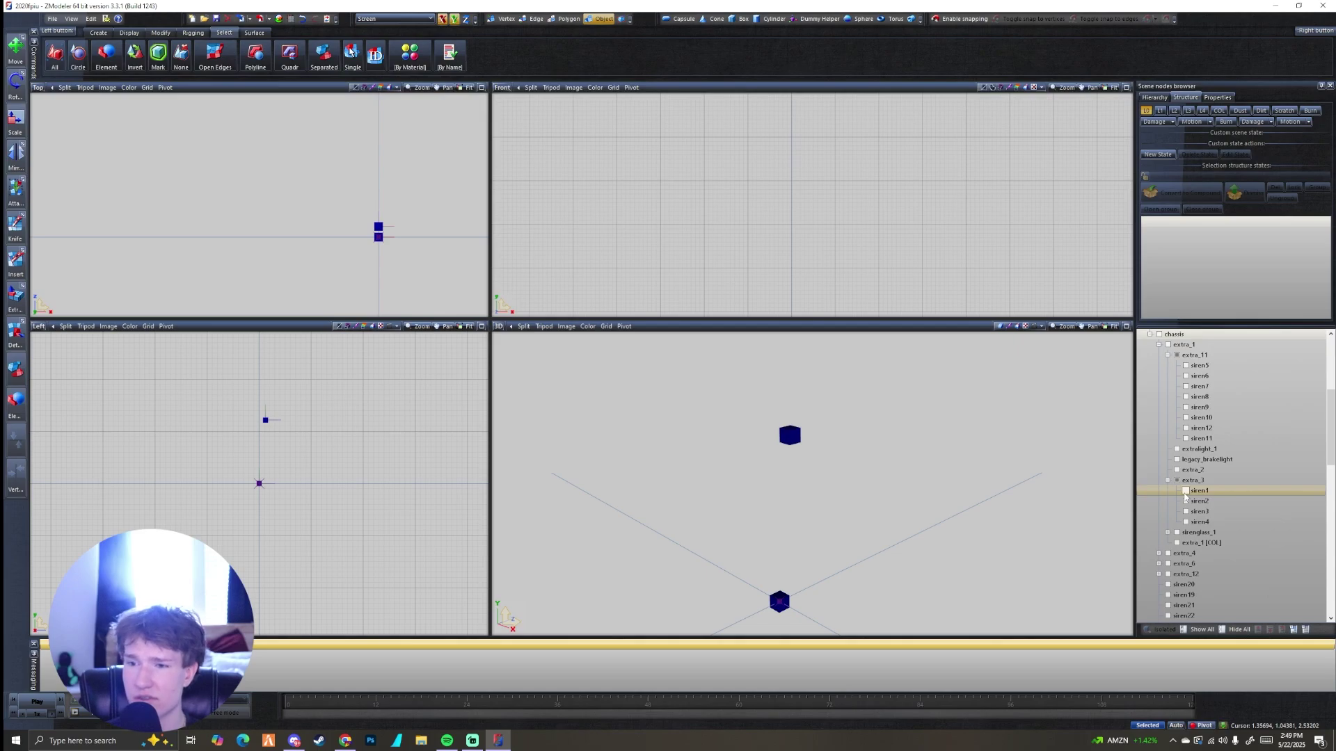
{"action": "left_click", "coordinate": [1176, 355]}
{"action": "left_click", "coordinate": [1177, 480]}
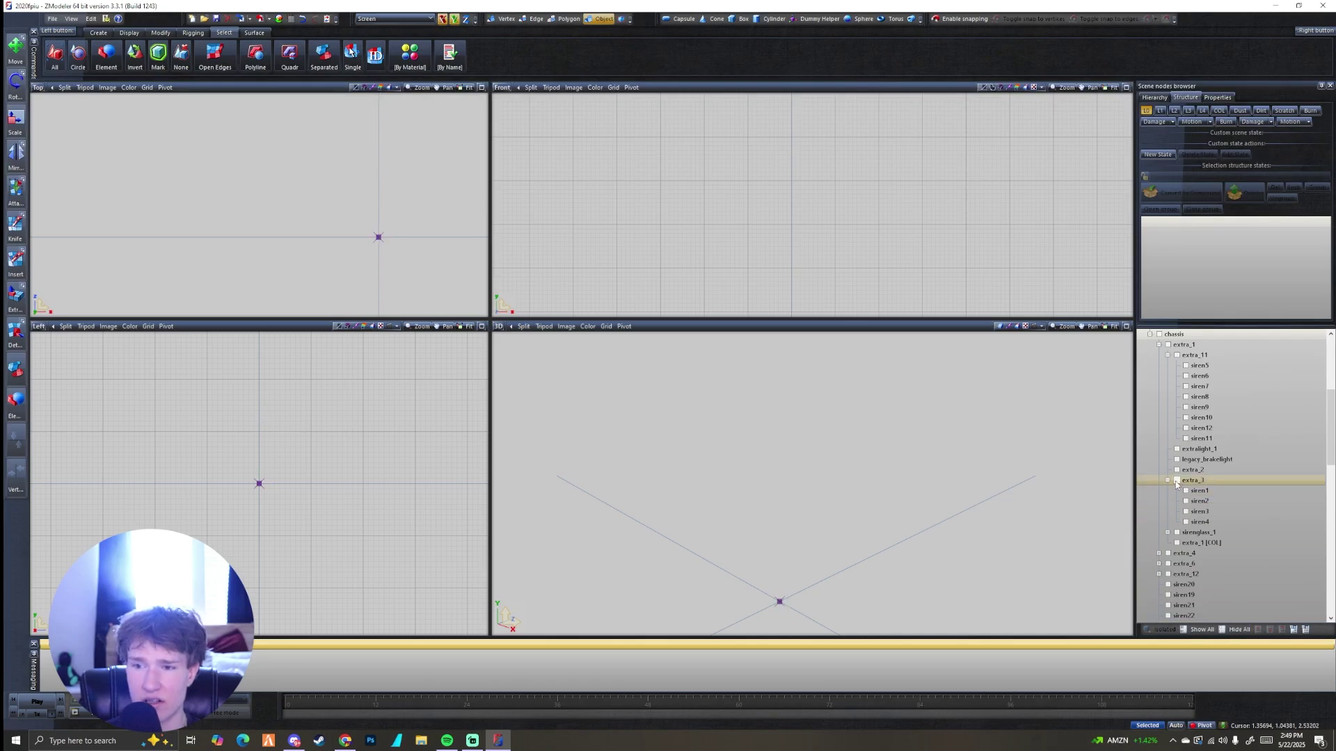
{"action": "left_click", "coordinate": [1176, 480]}
{"action": "left_click", "coordinate": [1177, 481]}
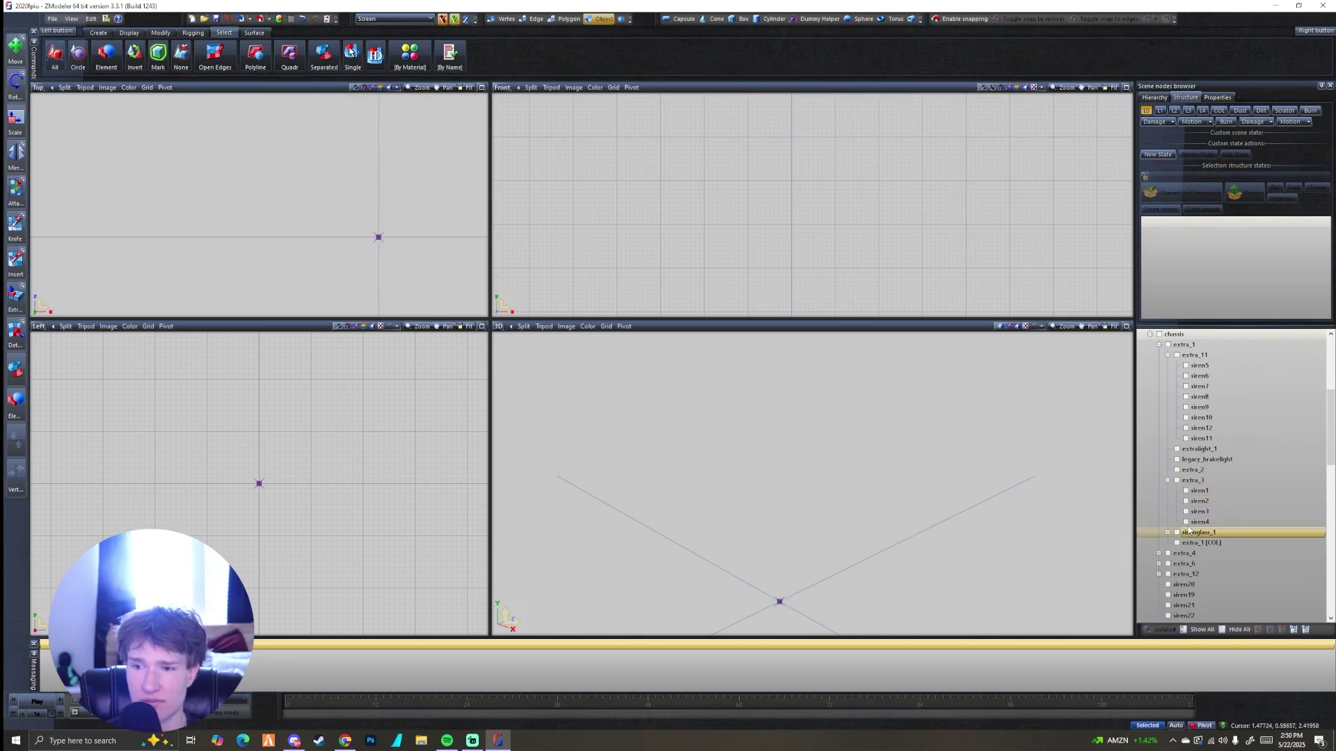
{"action": "left_click", "coordinate": [1176, 481]}
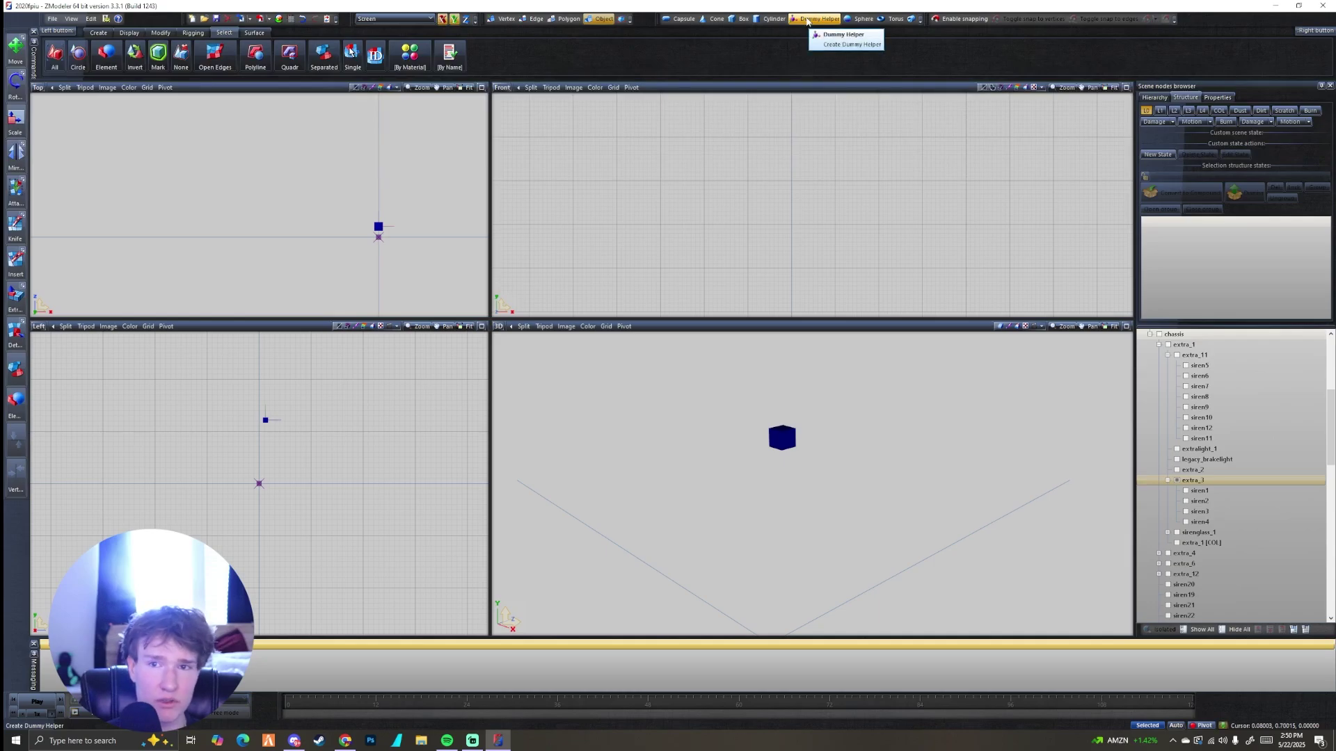
- Add a new dummy named extra_5 and make it a compound node with states
{"action": "left_click", "coordinate": [807, 21]}
{"action": "scroll", "coordinate": [1207, 603], "scroll_direction": "down", "scroll_amount": 10}
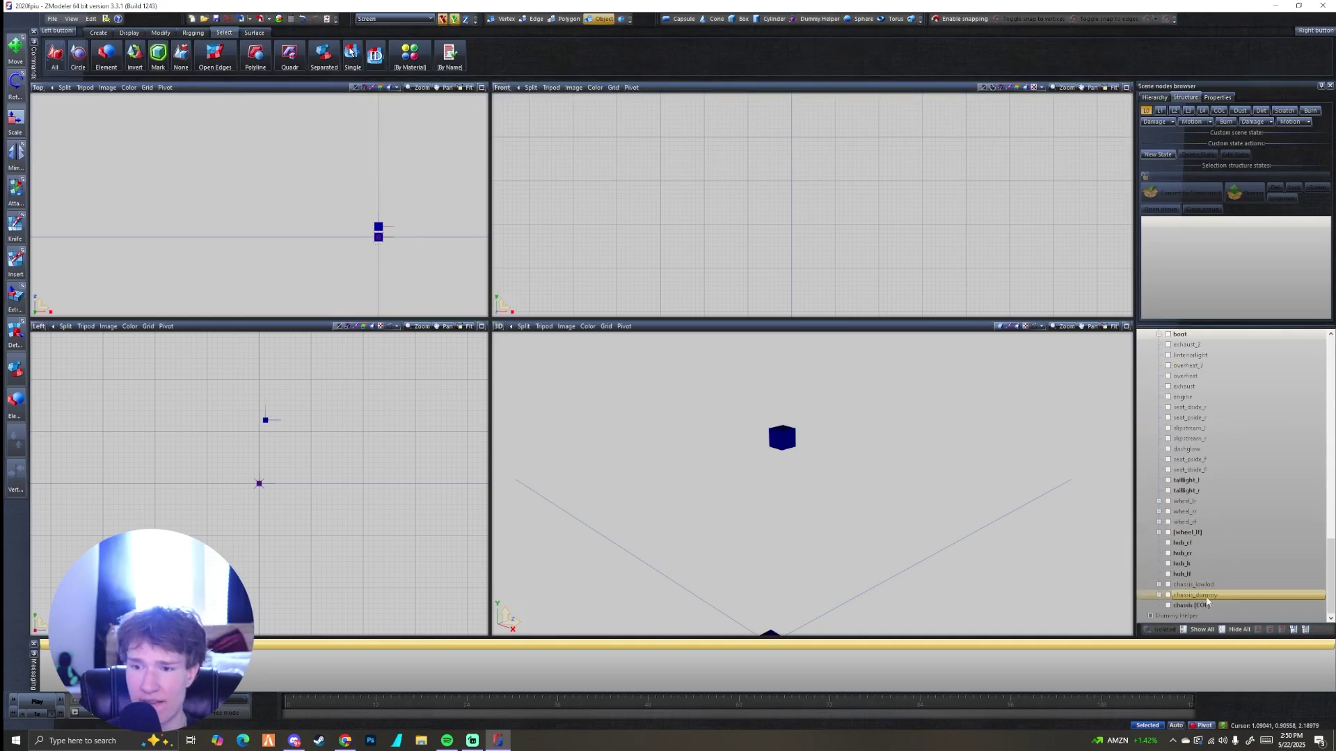
{"action": "type", "text": "e"}
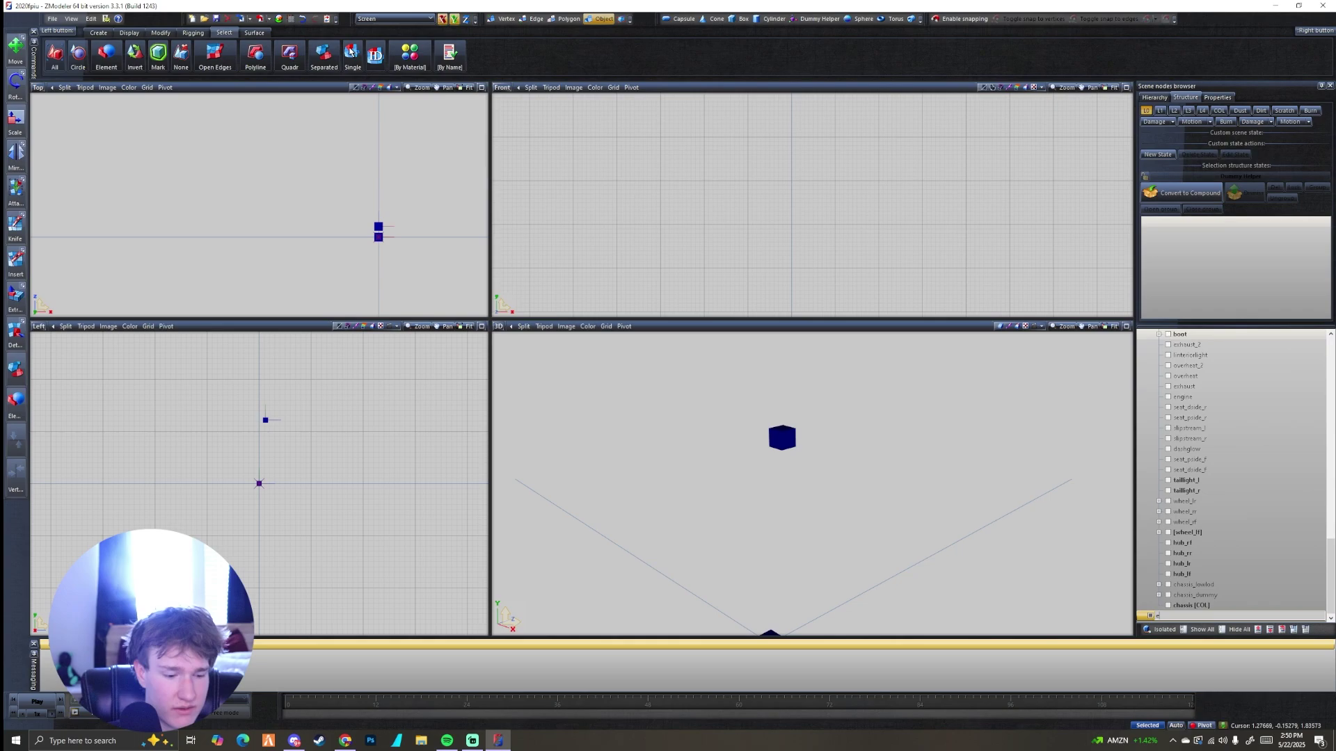
{"action": "type", "text": "xtra_5"}
{"action": "key", "text": "Return"}
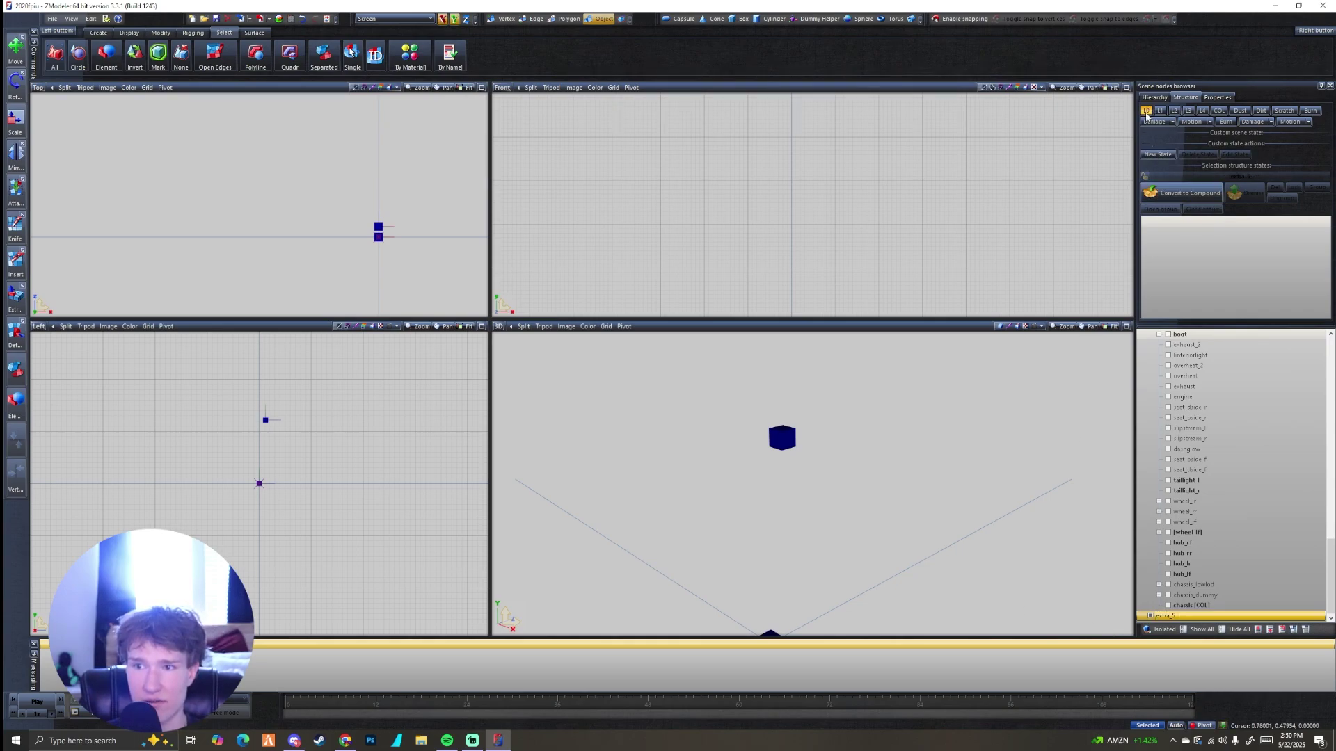
{"action": "left_click", "coordinate": [1173, 194]}
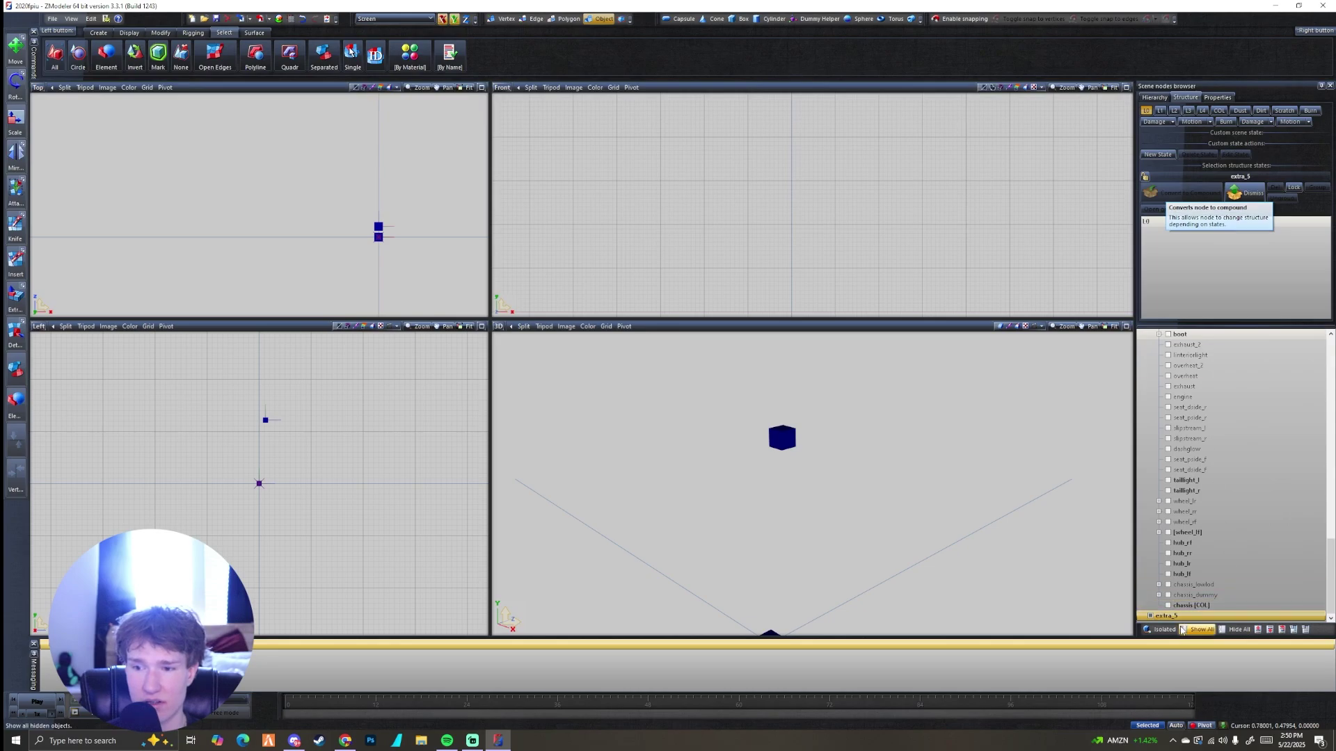
- Edit the extra_5 node, apply an action from its context menu, and scroll through the hierarchy
{"action": "double_click", "coordinate": [1173, 615]}
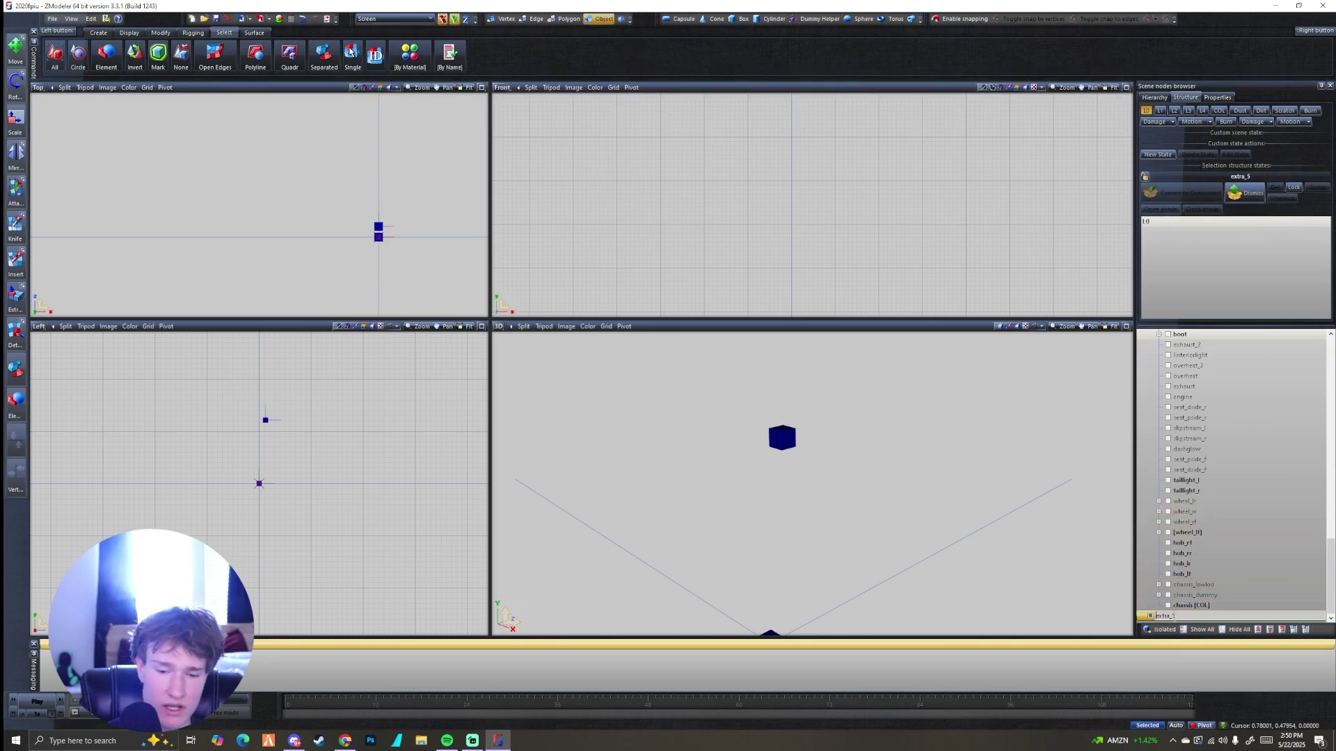
{"action": "key", "text": "Return"}
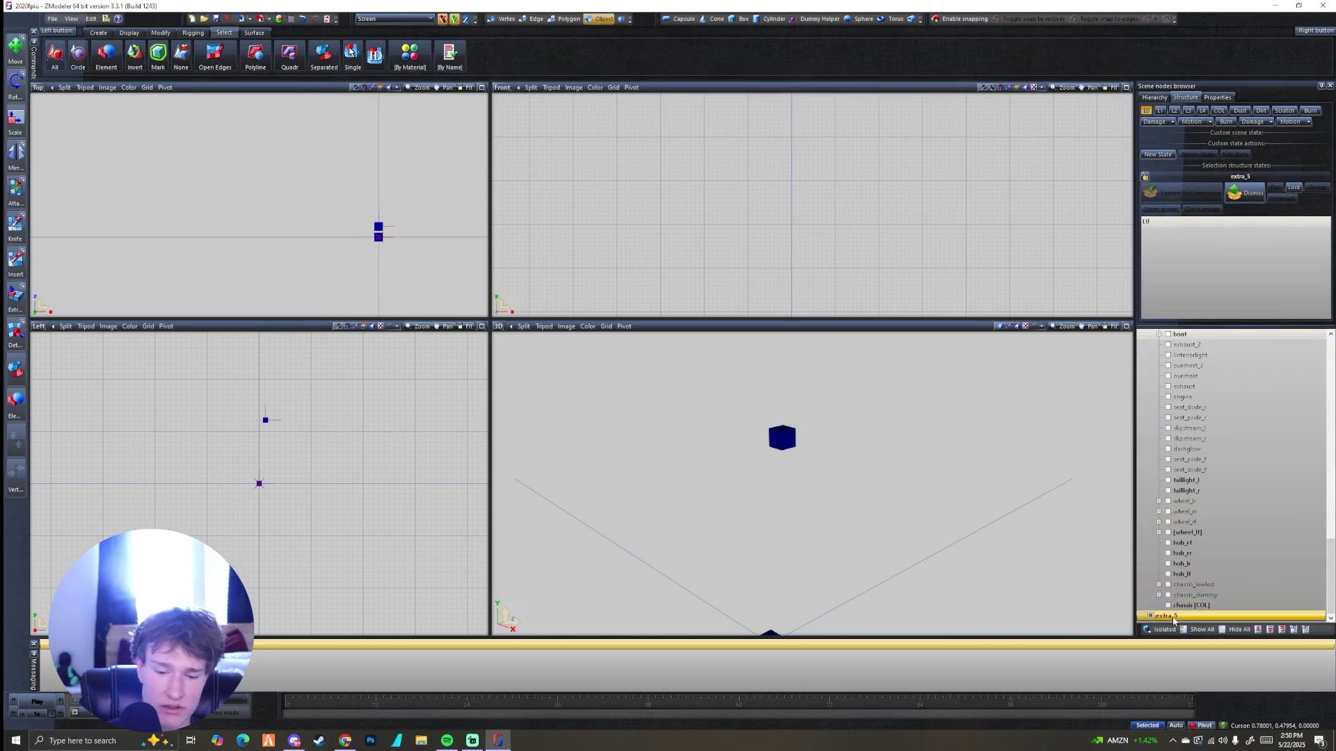
{"action": "right_click", "coordinate": [1173, 618]}
{"action": "mouse_move", "coordinate": [1210, 643]}
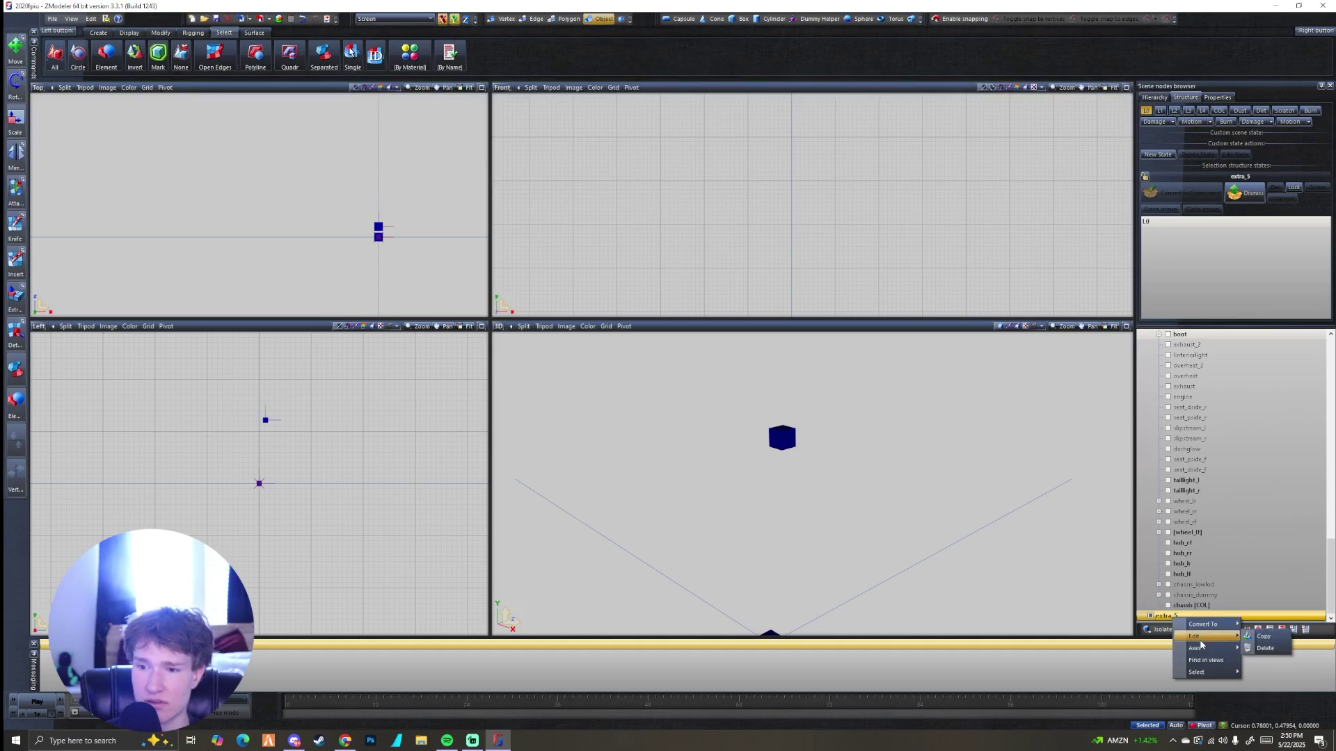
{"action": "left_click", "coordinate": [1266, 650]}
{"action": "scroll", "coordinate": [1220, 485], "scroll_direction": "up", "scroll_amount": 10}
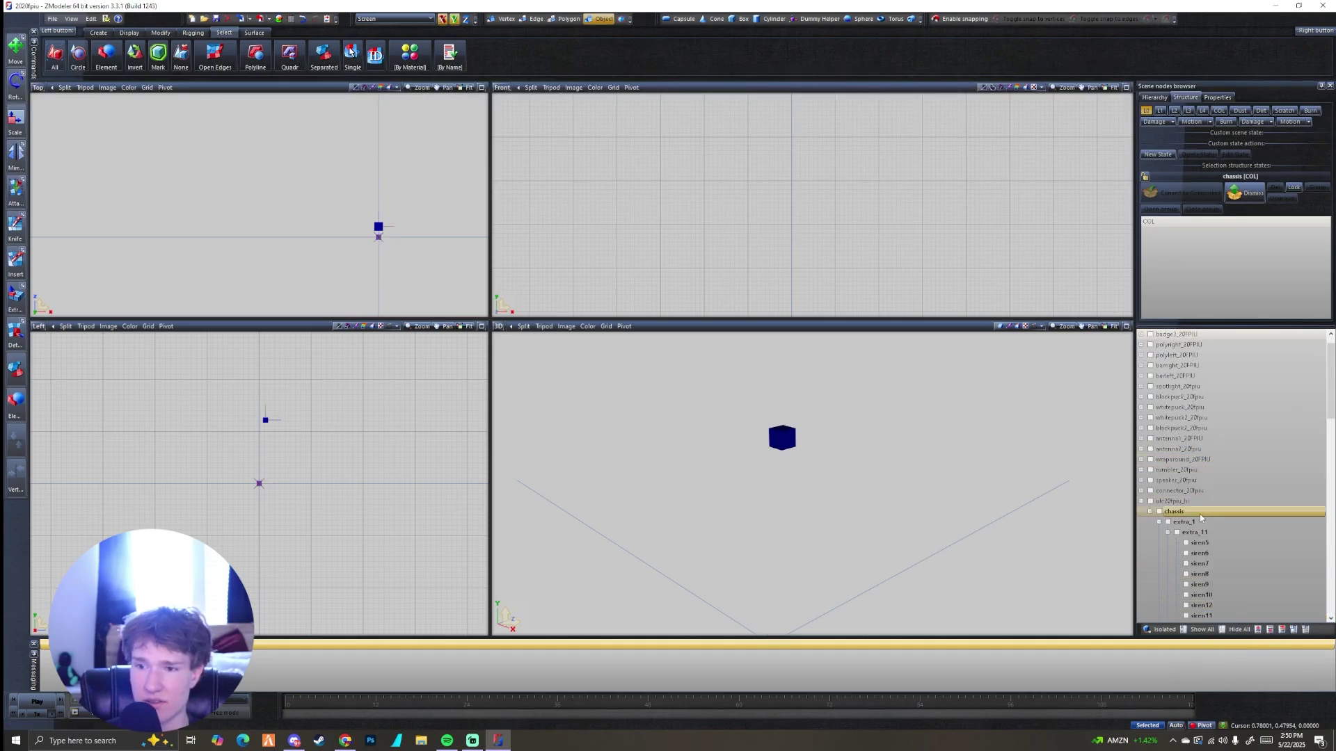
{"action": "scroll", "coordinate": [1199, 492], "scroll_direction": "down", "scroll_amount": 1}
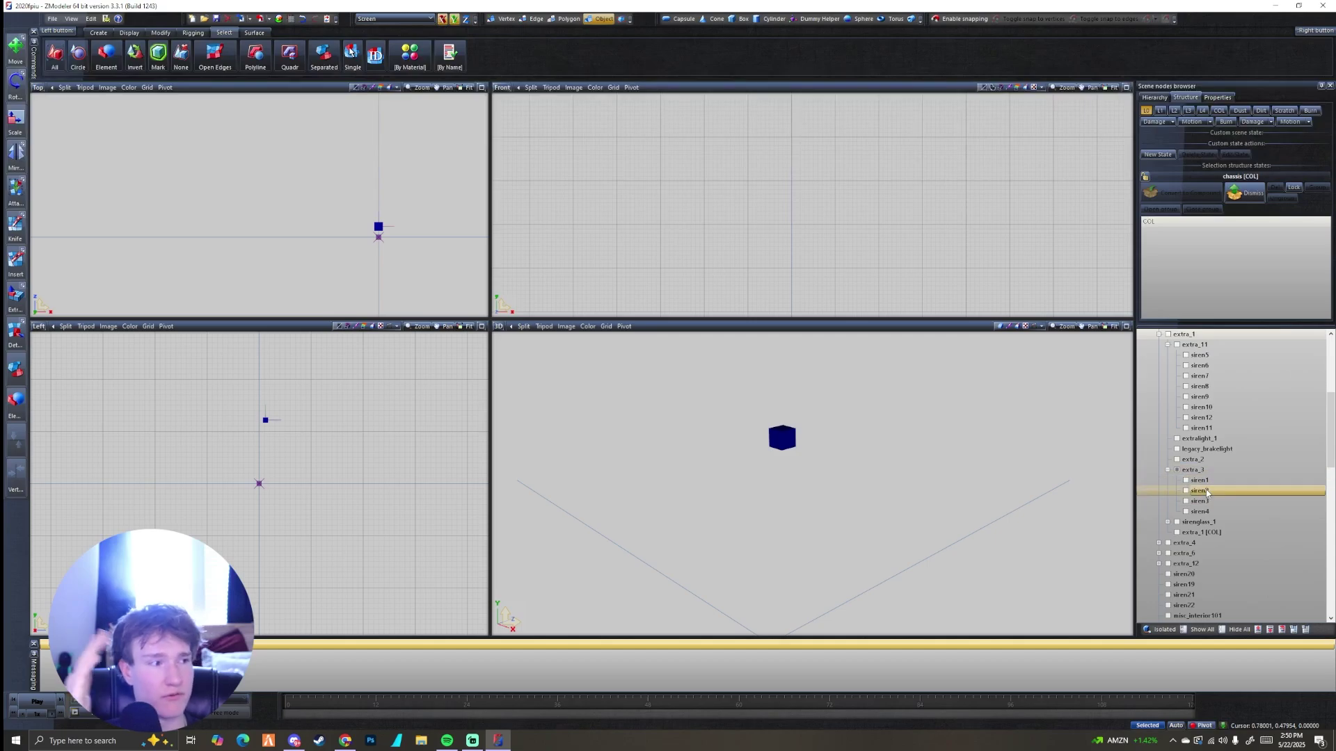
{"action": "scroll", "coordinate": [1211, 480], "scroll_direction": "up", "scroll_amount": 2}
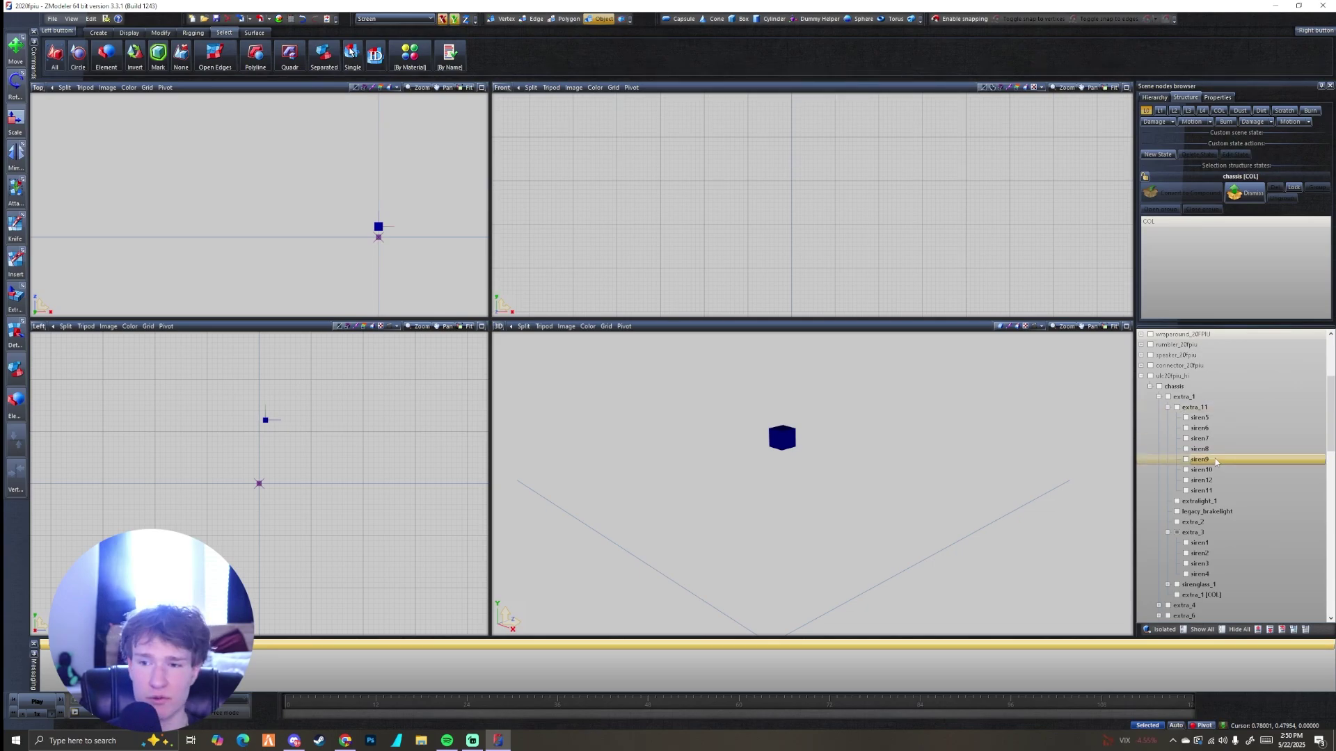
- Collapse the extra_3 and extra_11 siren groups in the Structure tree
{"action": "left_click", "coordinate": [1176, 532]}
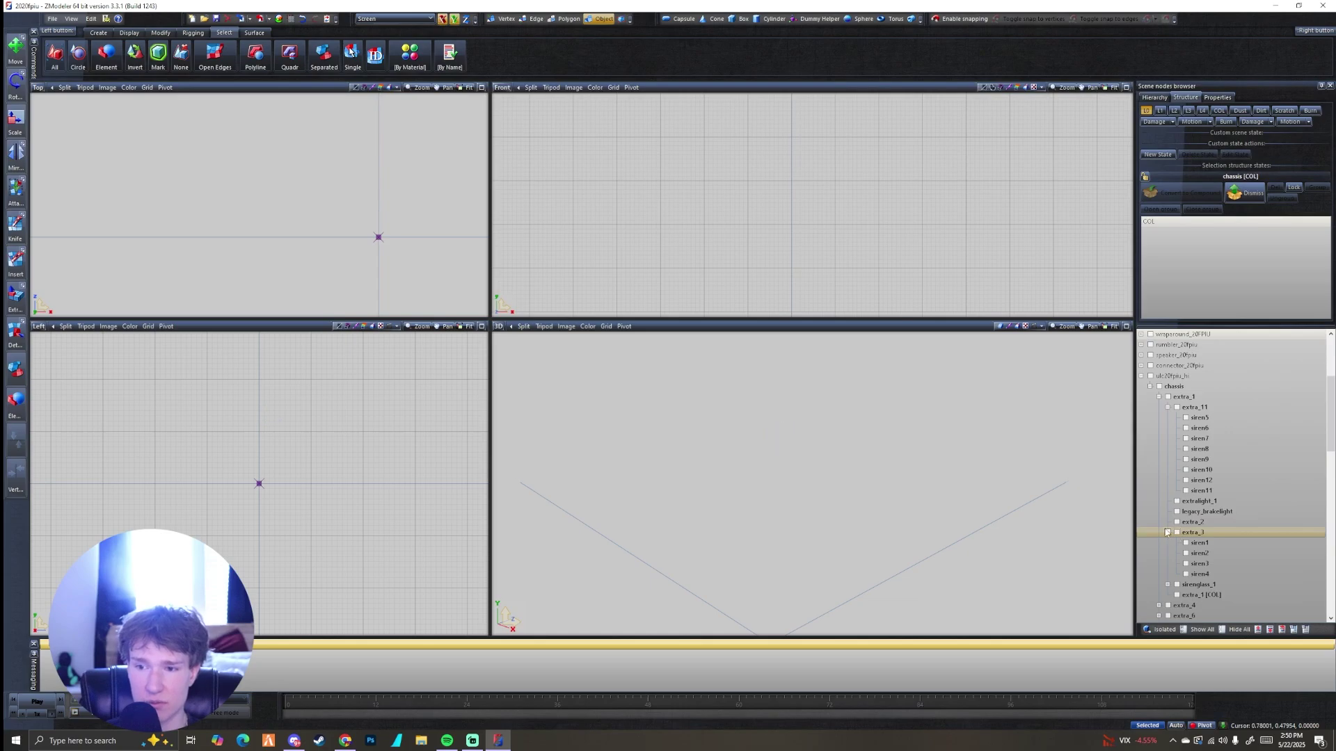
{"action": "left_click", "coordinate": [1168, 532]}
{"action": "left_click", "coordinate": [1168, 407]}
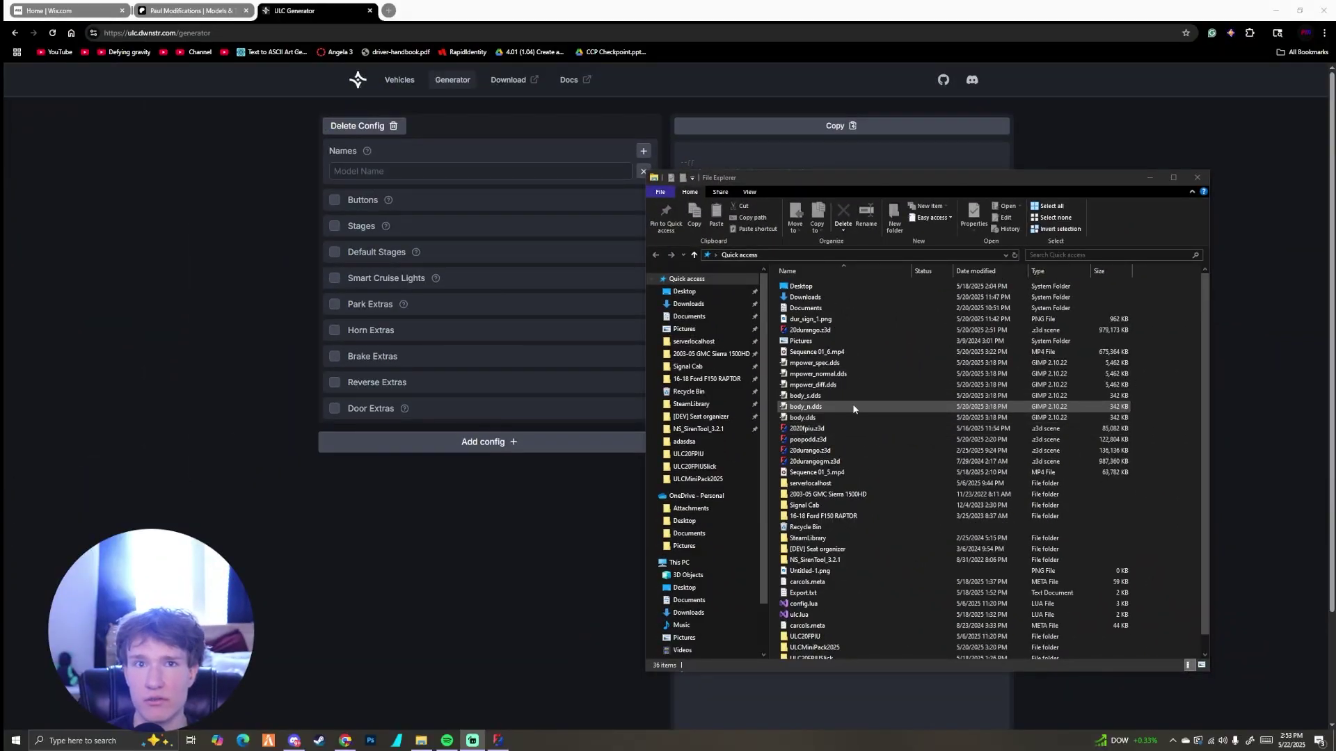
- Navigate from Desktop into serverlocalhost\resources\ULC20FPIU, dismissing the New menu without creating anything
{"action": "scroll", "coordinate": [727, 434], "scroll_direction": "down", "scroll_amount": 2}
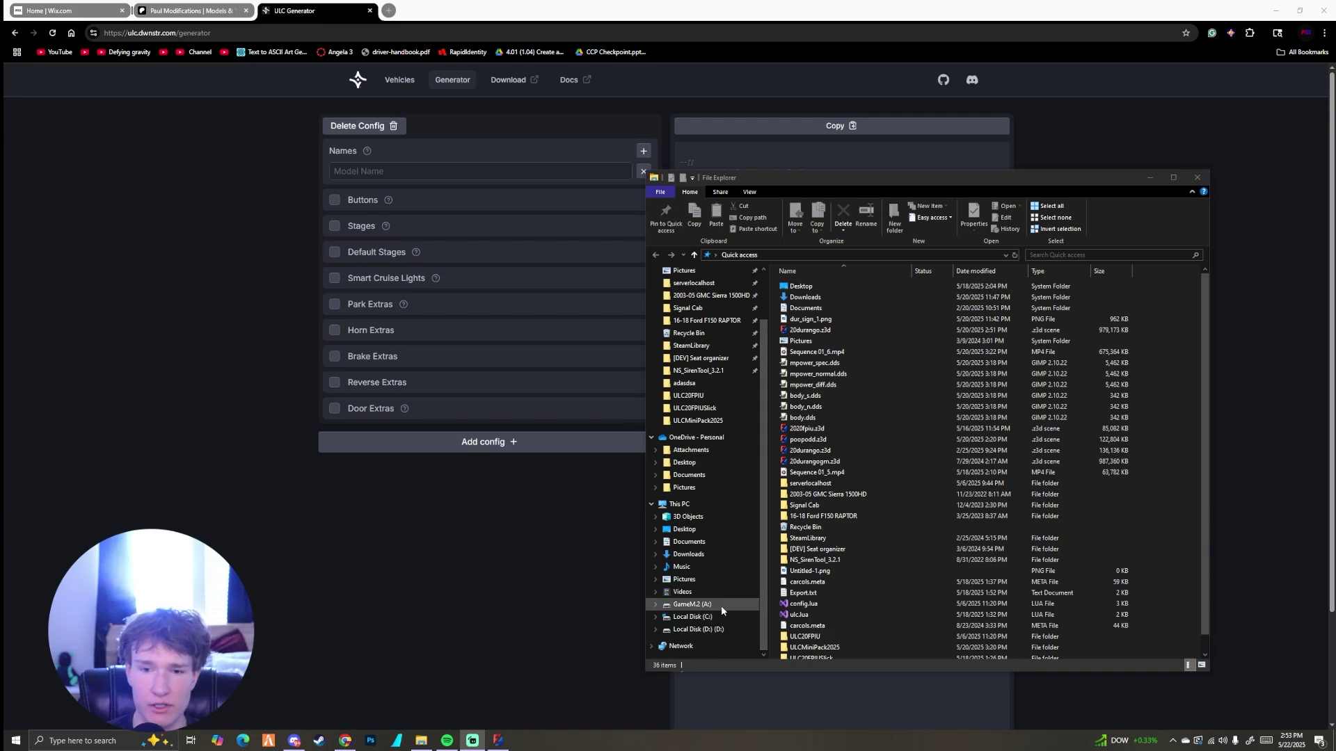
{"action": "left_click", "coordinate": [684, 529]}
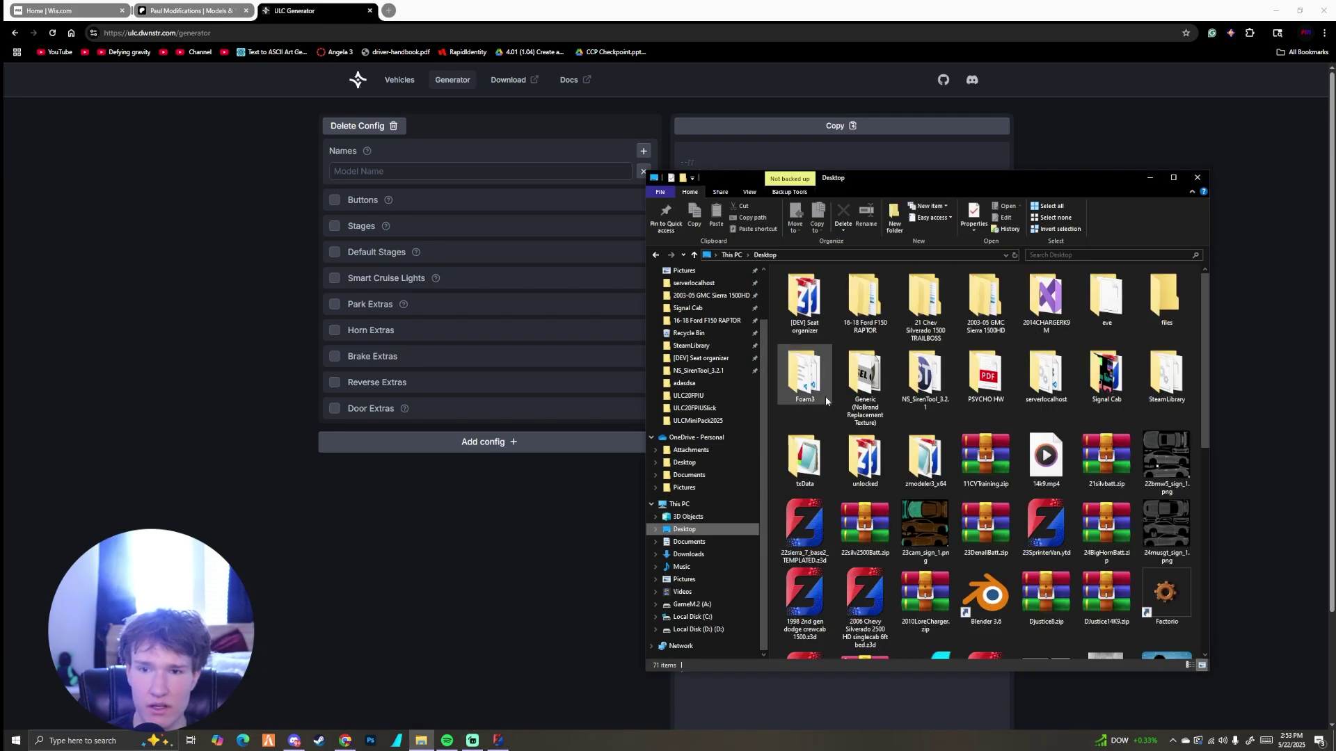
{"action": "double_click", "coordinate": [1046, 376]}
{"action": "double_click", "coordinate": [821, 330]}
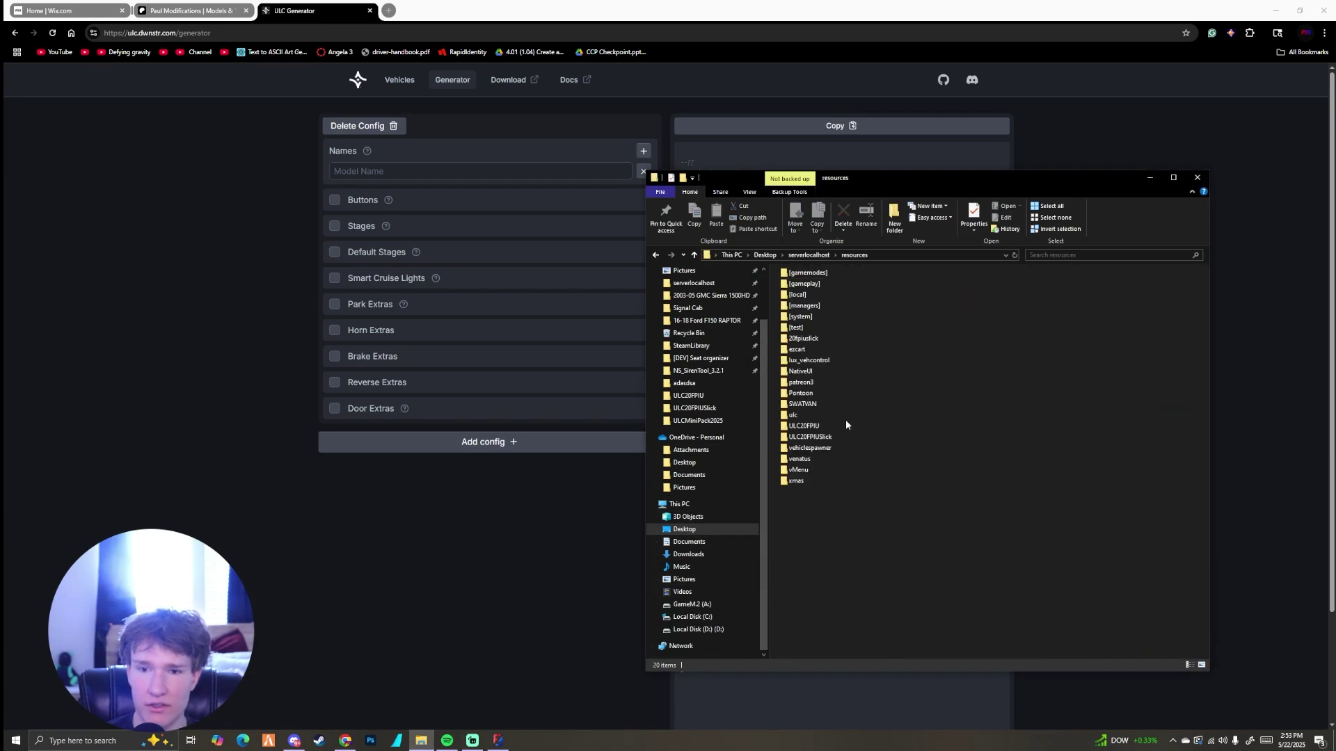
{"action": "double_click", "coordinate": [808, 426]}
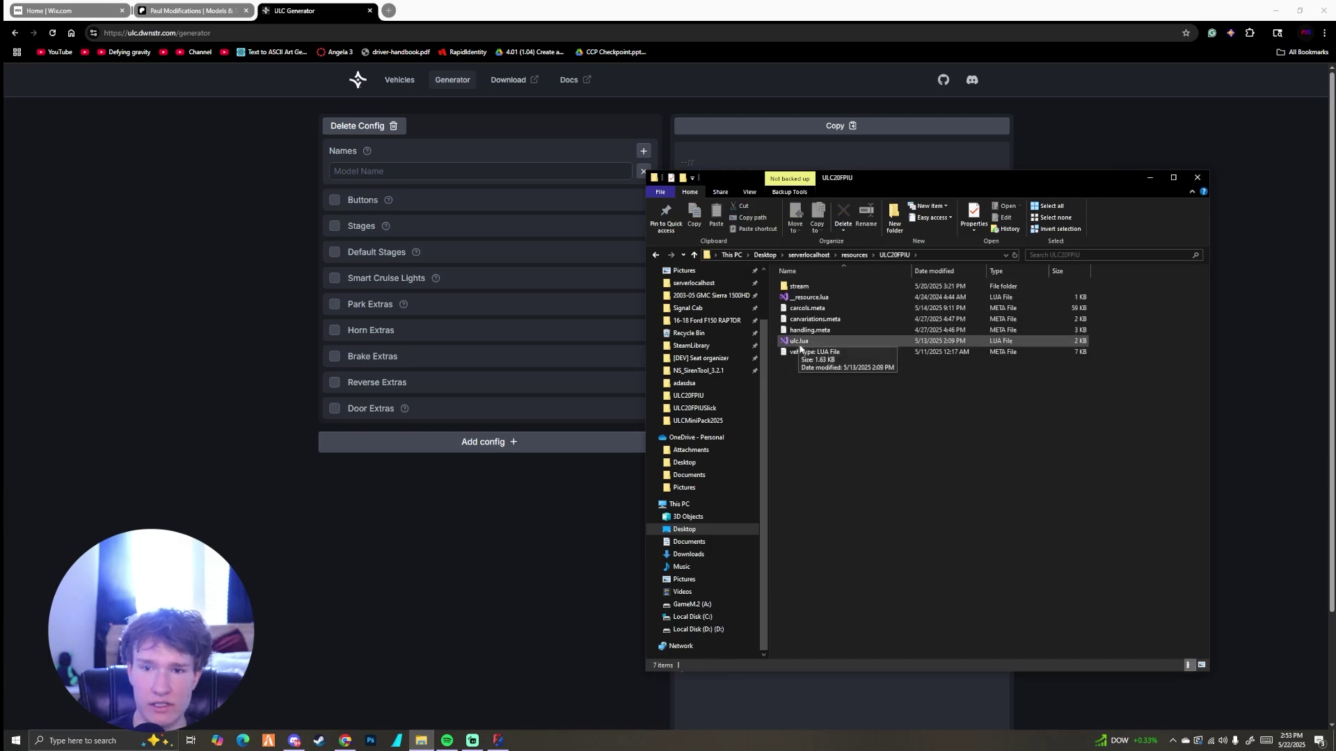
{"action": "right_click", "coordinate": [822, 428]}
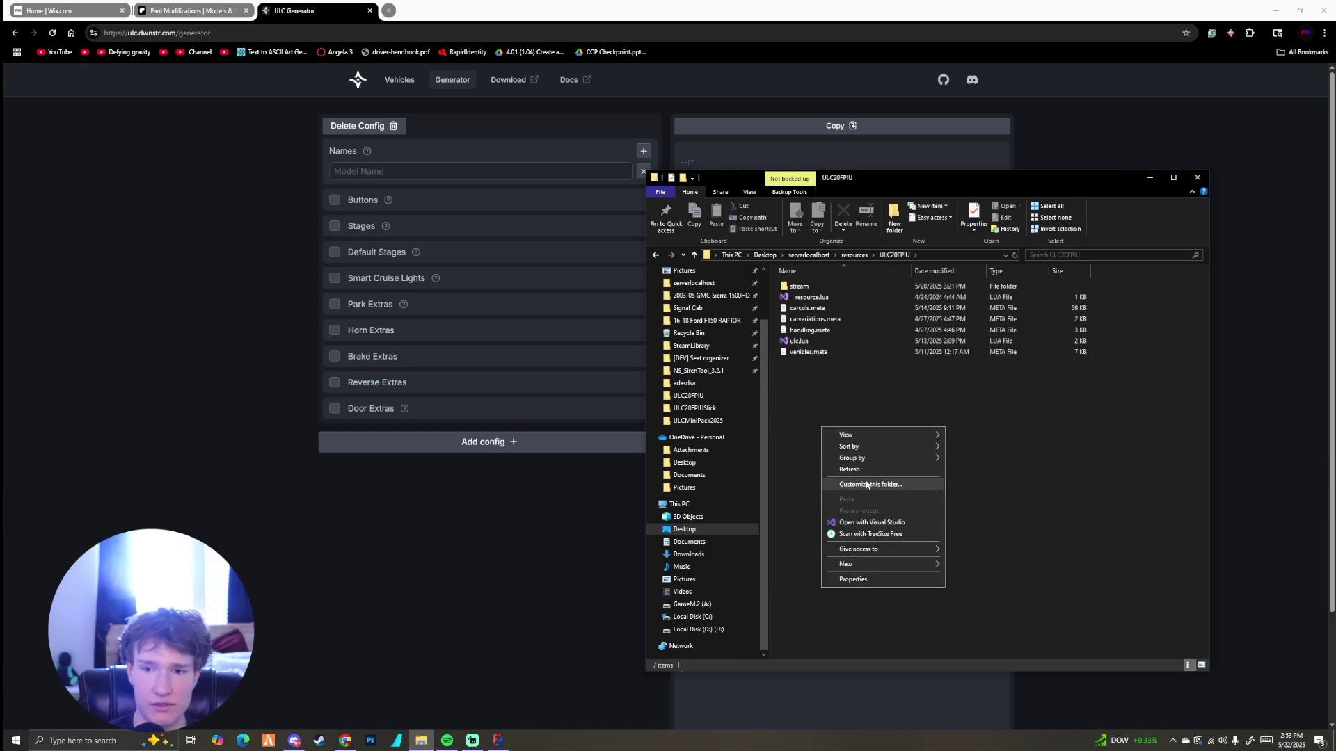
{"action": "mouse_move", "coordinate": [863, 565]}
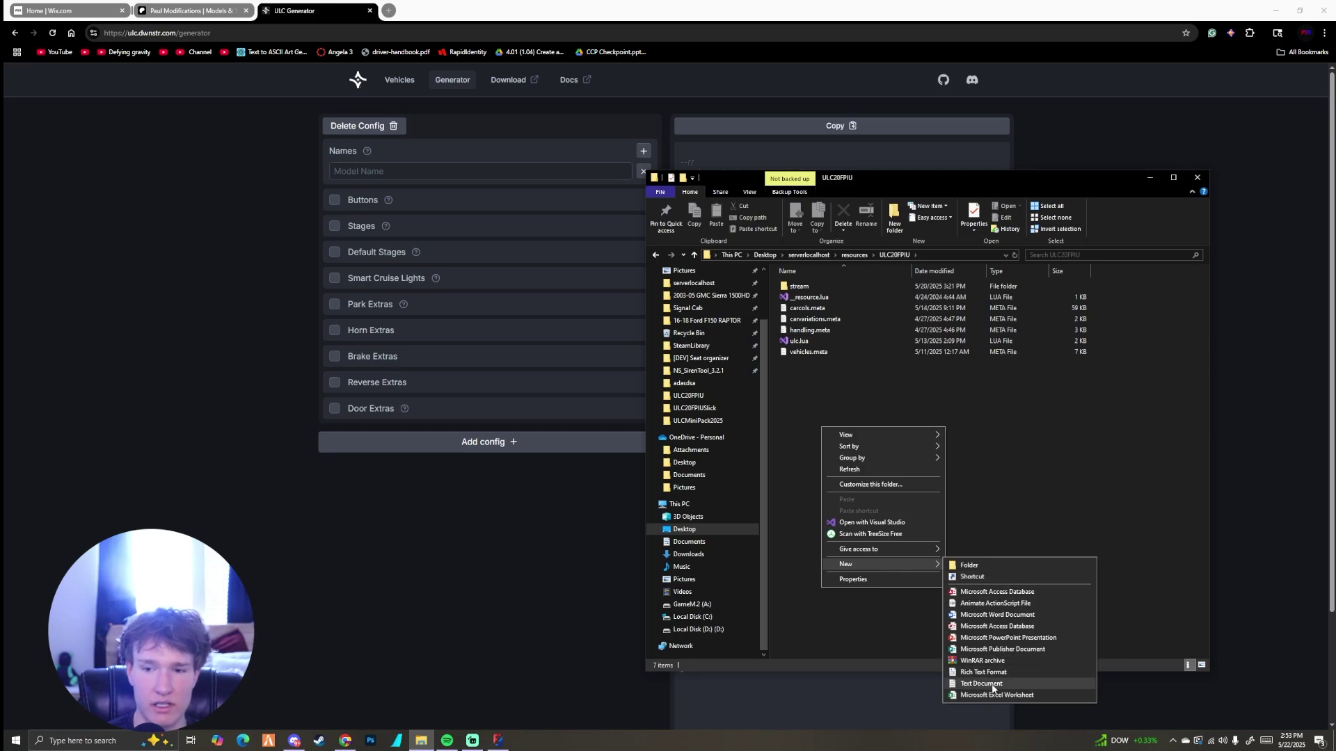
{"action": "left_click", "coordinate": [971, 437]}
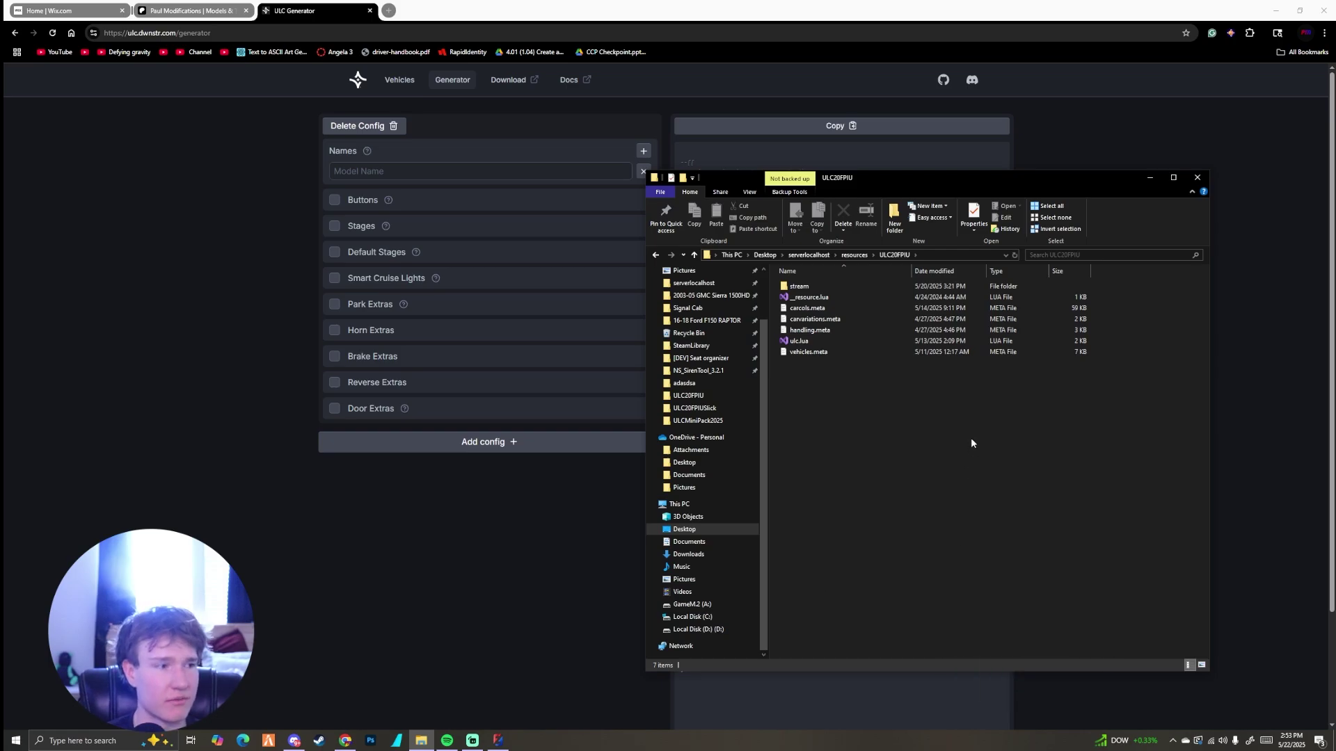
- Open ulc.lua in Visual Studio, dismiss the sign-in prompt, and select the ULC20FPIU name on line 9
{"action": "double_click", "coordinate": [807, 344]}
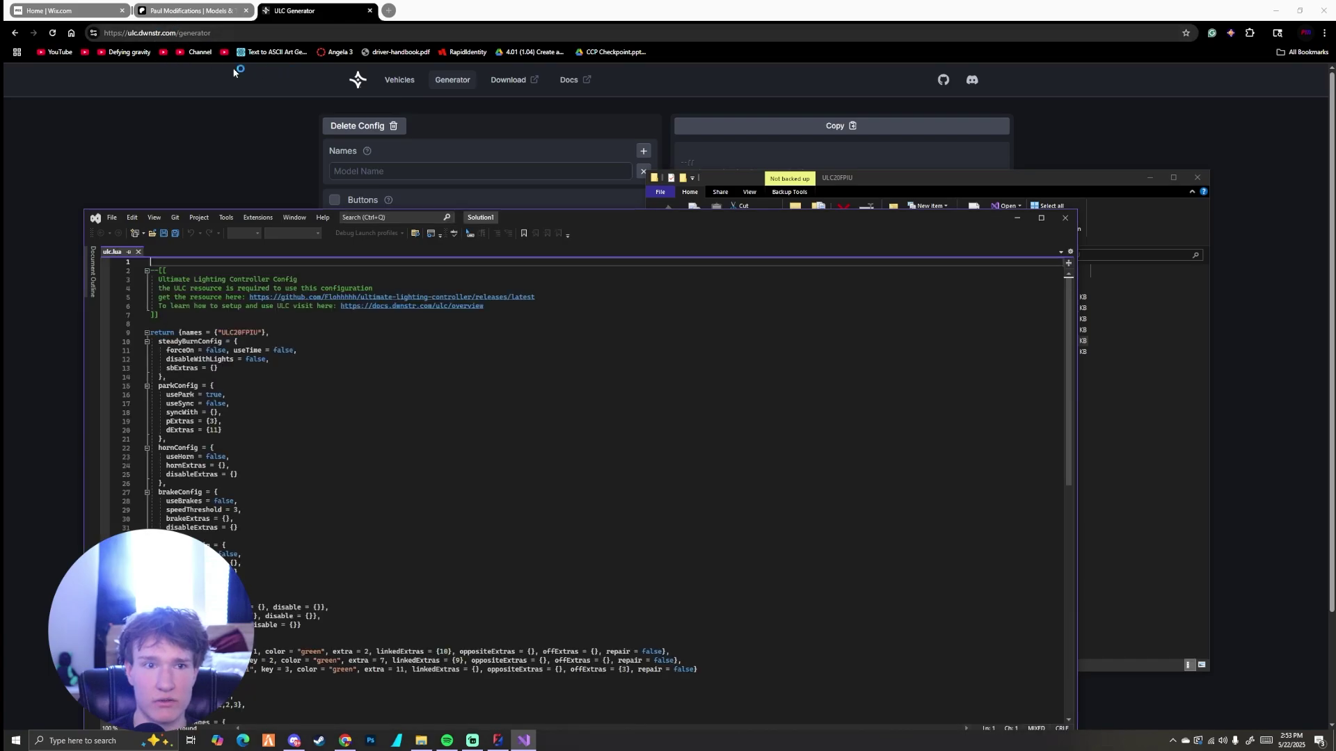
{"action": "left_click_drag", "start_coordinate": [619, 224], "coordinate": [630, 157]}
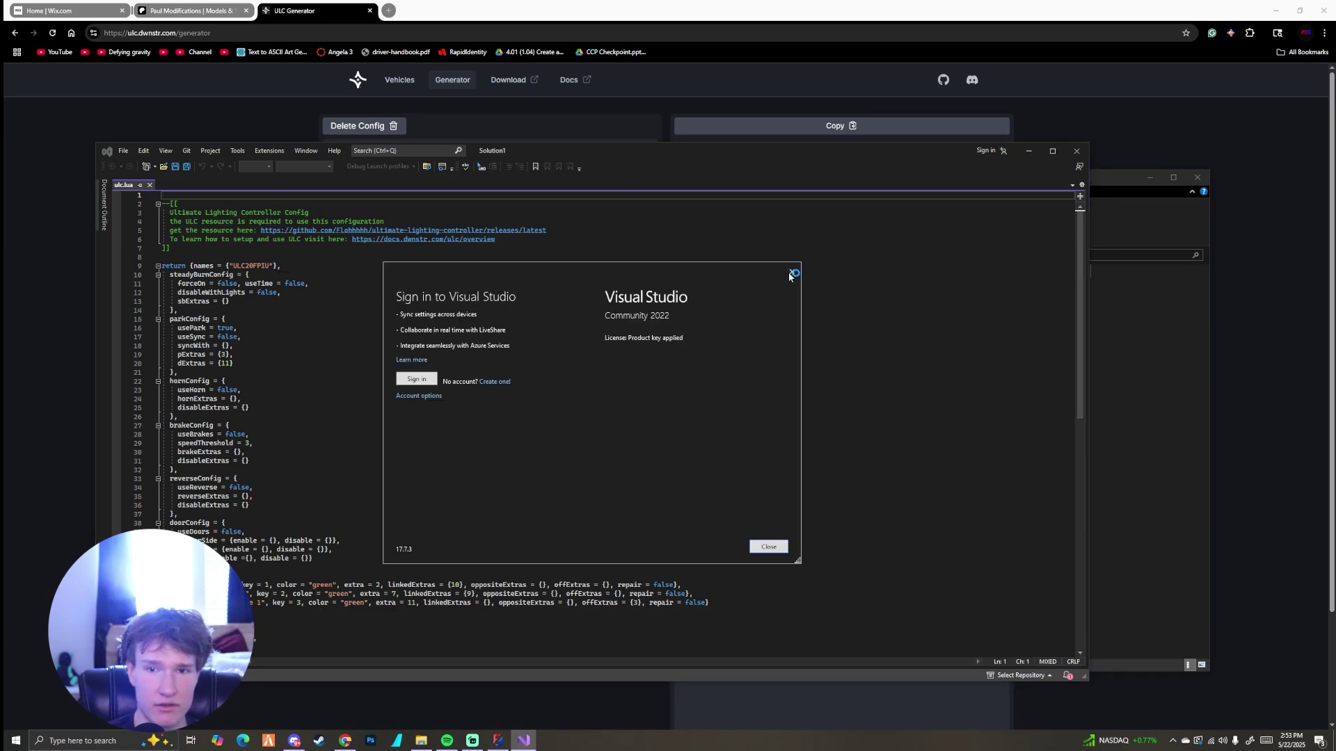
{"action": "left_click", "coordinate": [793, 274]}
{"action": "left_click_drag", "start_coordinate": [268, 265], "coordinate": [234, 265]}
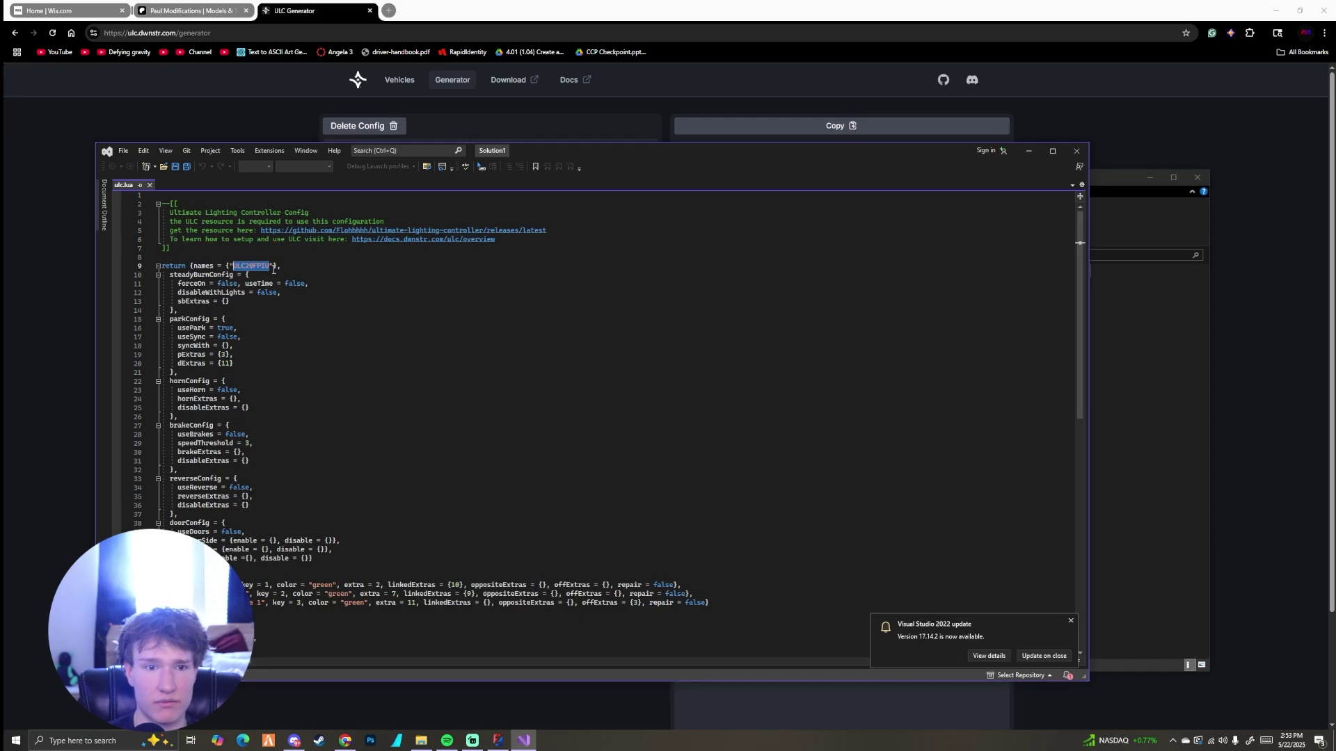
{"action": "left_click", "coordinate": [1101, 396]}
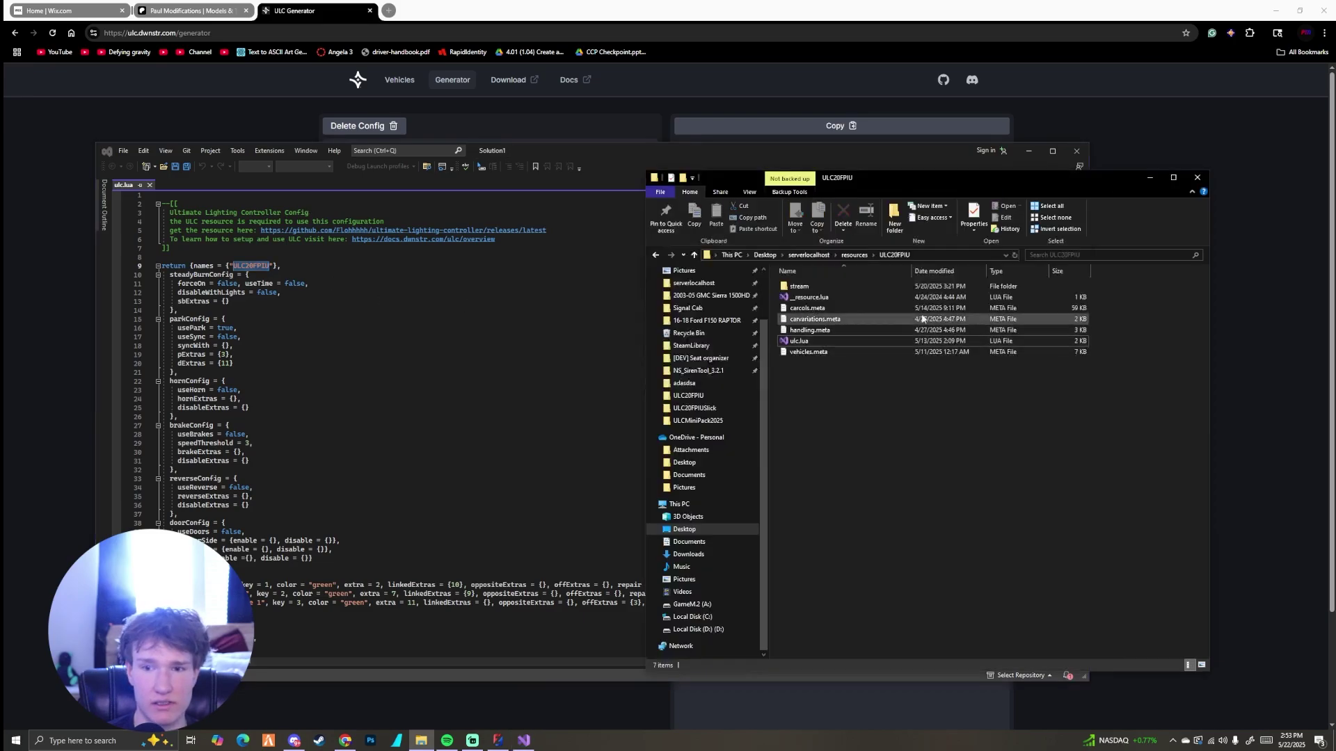
- Open the ulc folder's config.lua in VS Code and scroll to ExternalVehResources listing ULC20FPIU
{"action": "left_click", "coordinate": [854, 254]}
{"action": "double_click", "coordinate": [803, 416]}
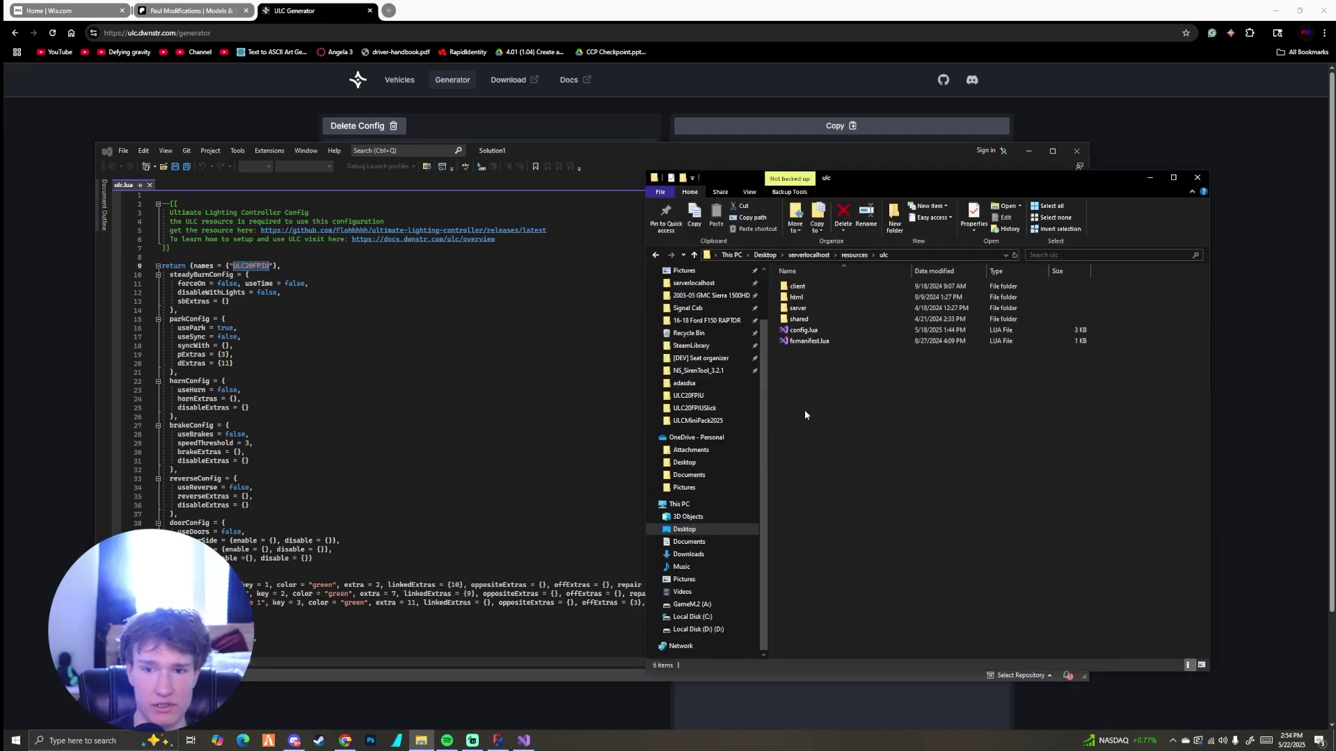
{"action": "right_click", "coordinate": [804, 331]}
{"action": "left_click", "coordinate": [1016, 406]}
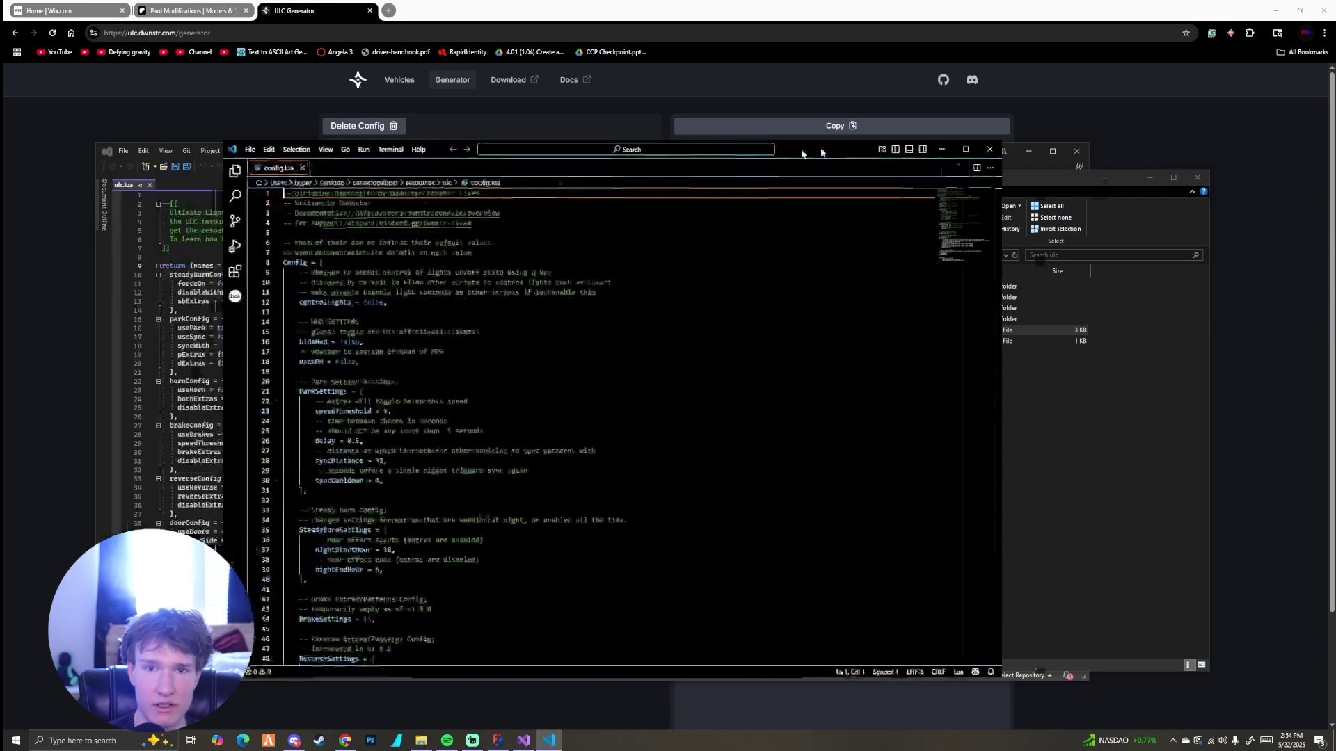
{"action": "scroll", "coordinate": [690, 423], "scroll_direction": "down", "scroll_amount": 10}
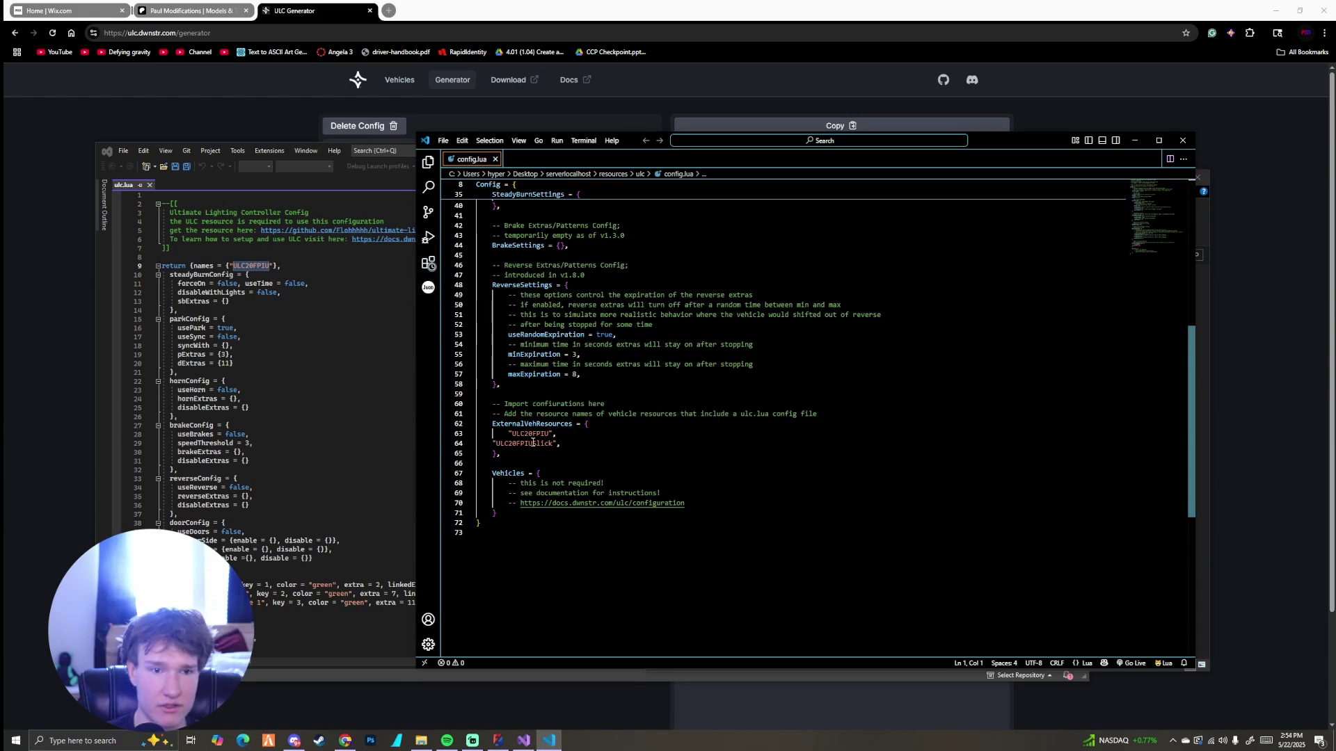
- Clear the selection in ulc.lua, then close Visual Studio and the config.lua editor
{"action": "left_click", "coordinate": [264, 266]}
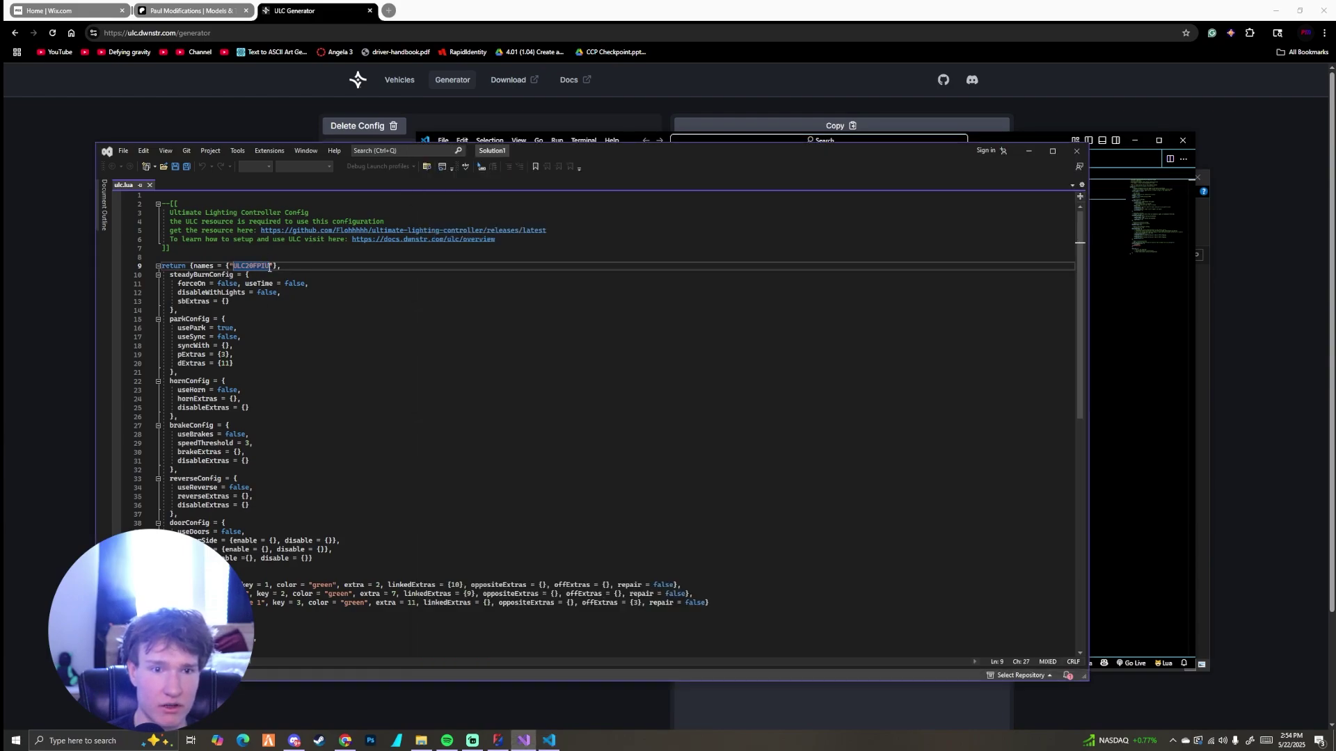
{"action": "left_click", "coordinate": [268, 275]}
{"action": "left_click", "coordinate": [226, 258]}
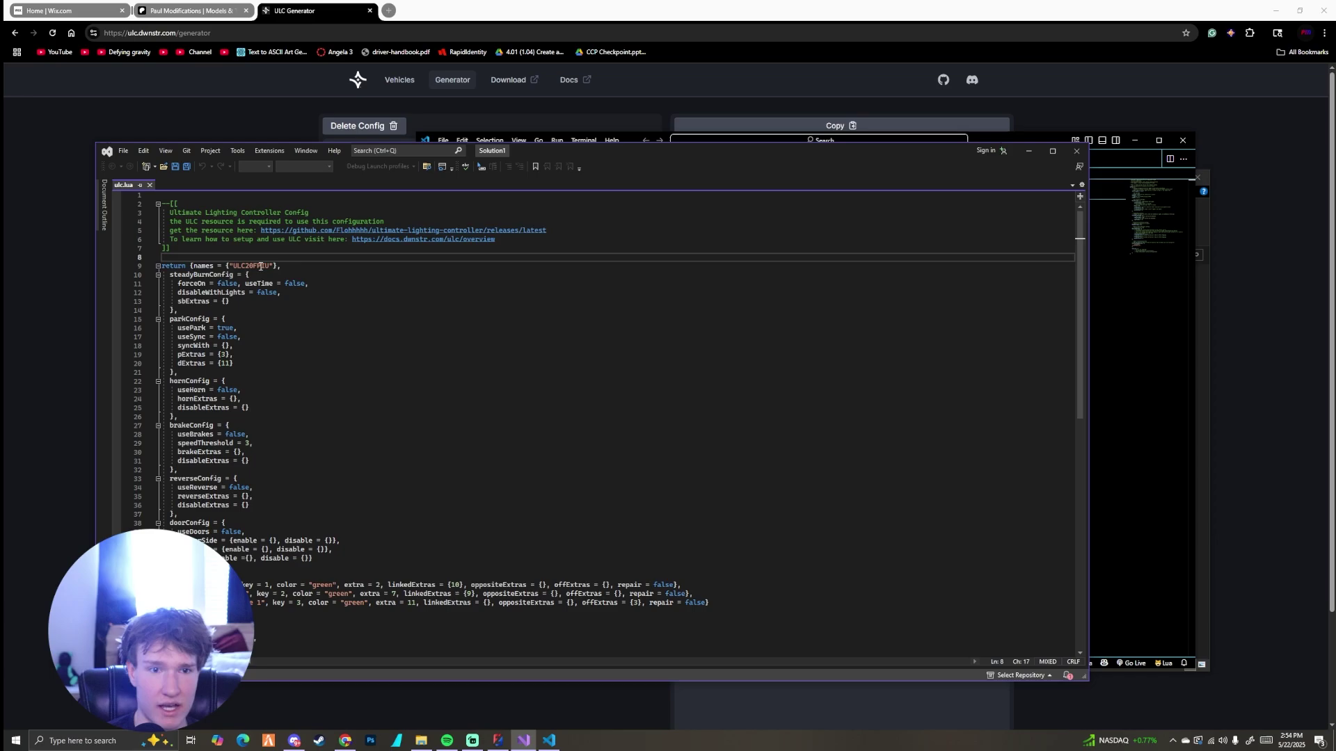
{"action": "left_click", "coordinate": [1076, 151]}
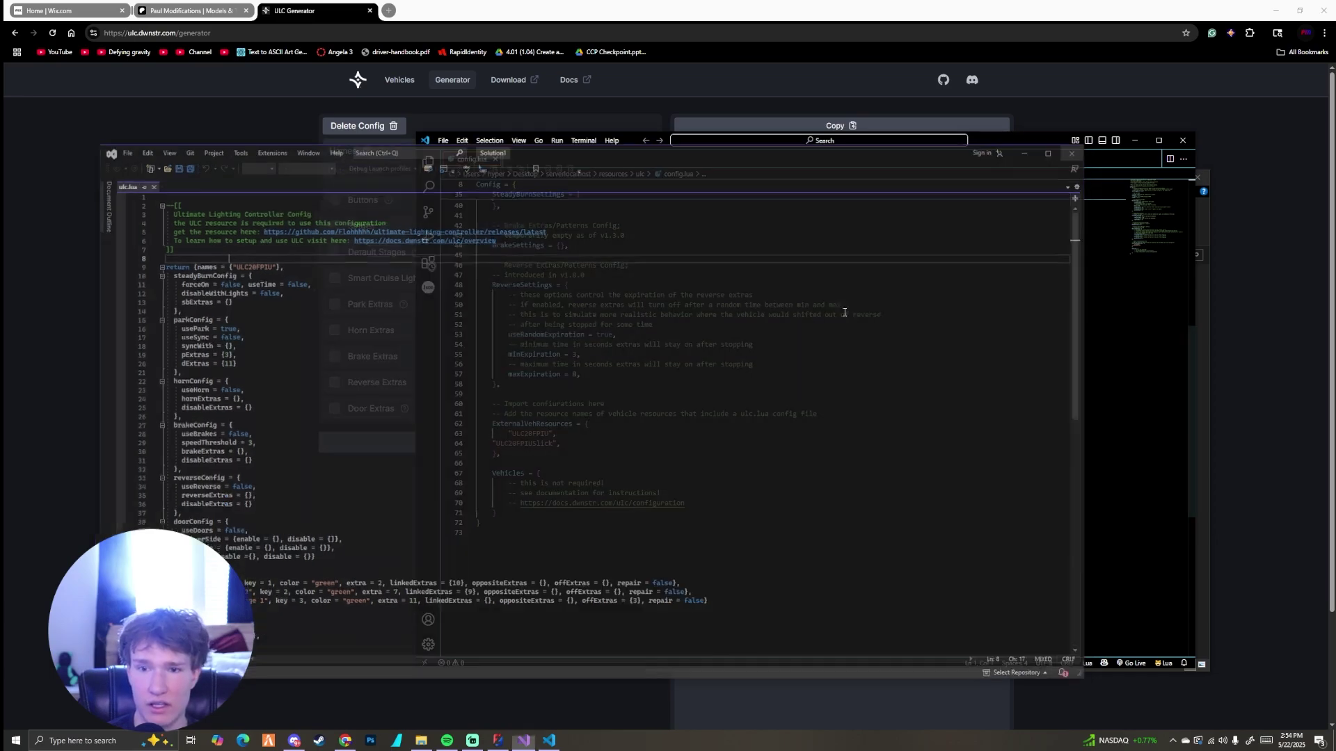
{"action": "left_click", "coordinate": [1182, 139]}
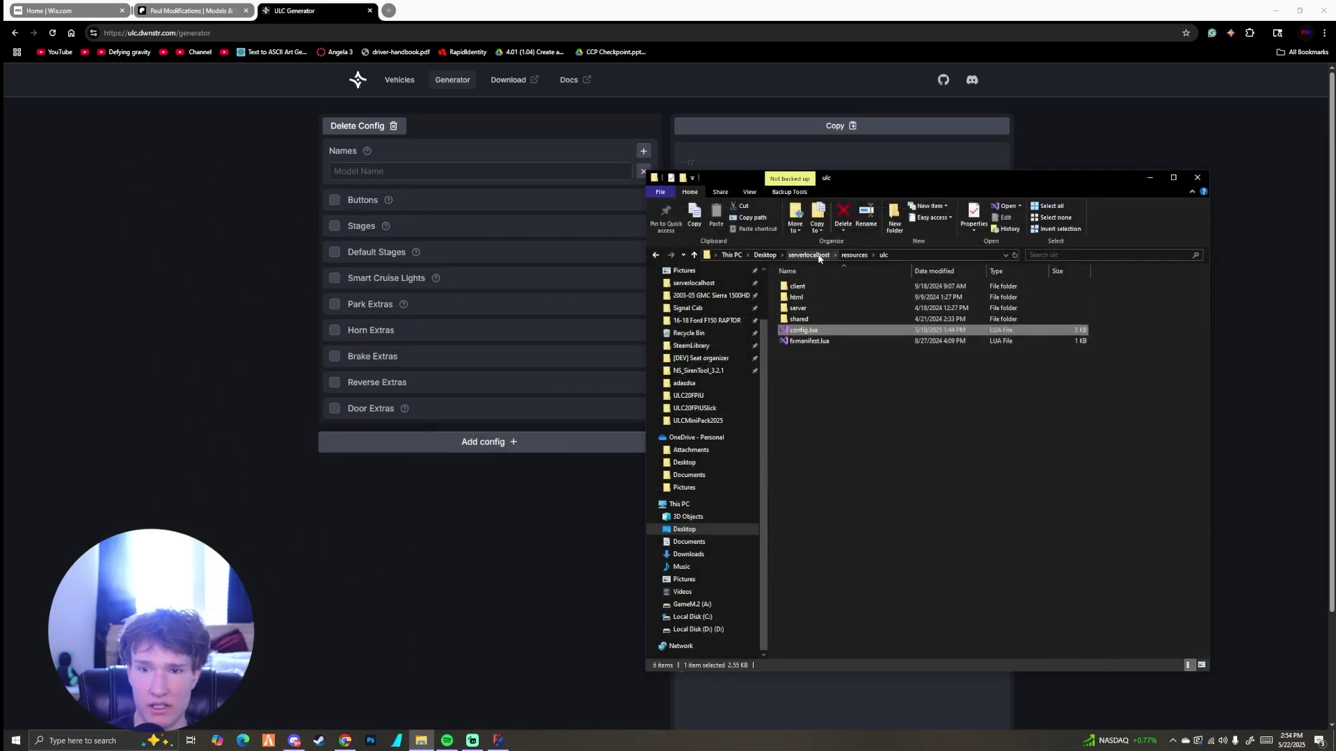
- Browse the ULC20FPIU folder and its stream folder, open and close one file, then minimize Explorer
{"action": "left_click", "coordinate": [855, 256]}
{"action": "double_click", "coordinate": [811, 423]}
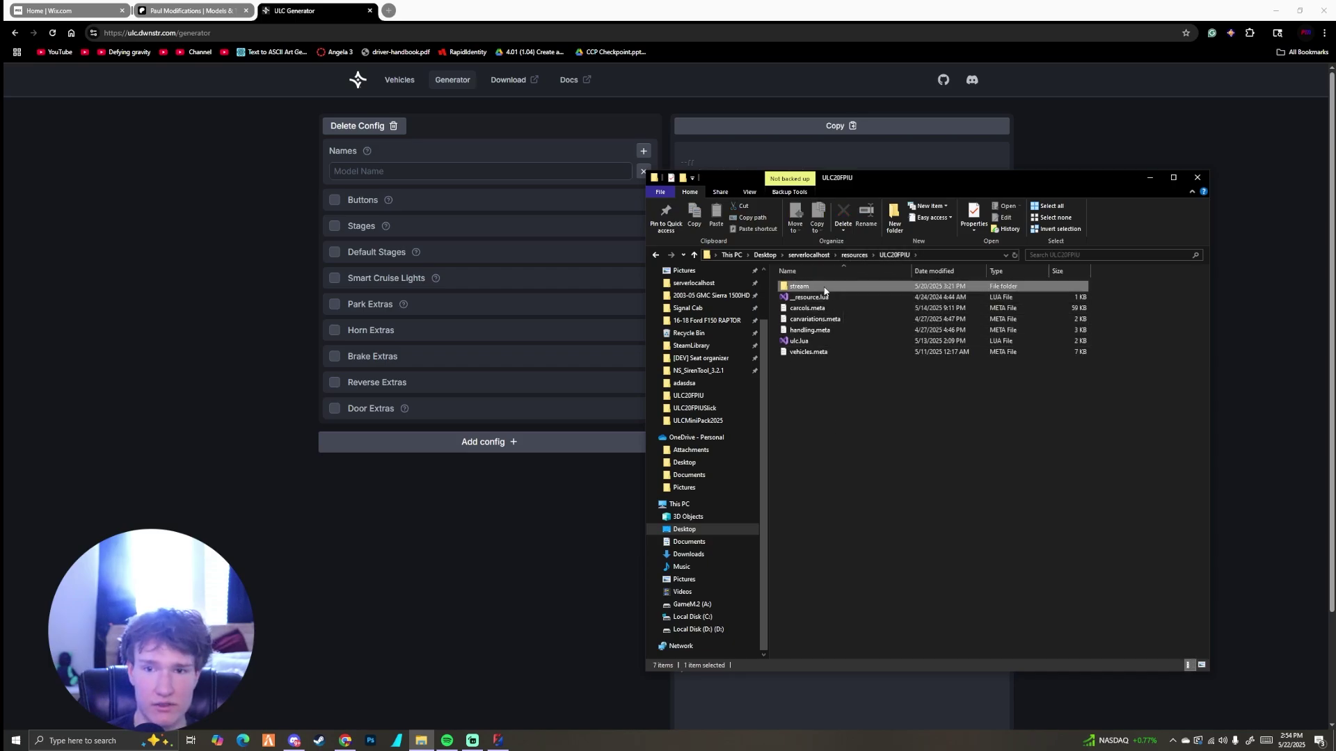
{"action": "double_click", "coordinate": [800, 286]}
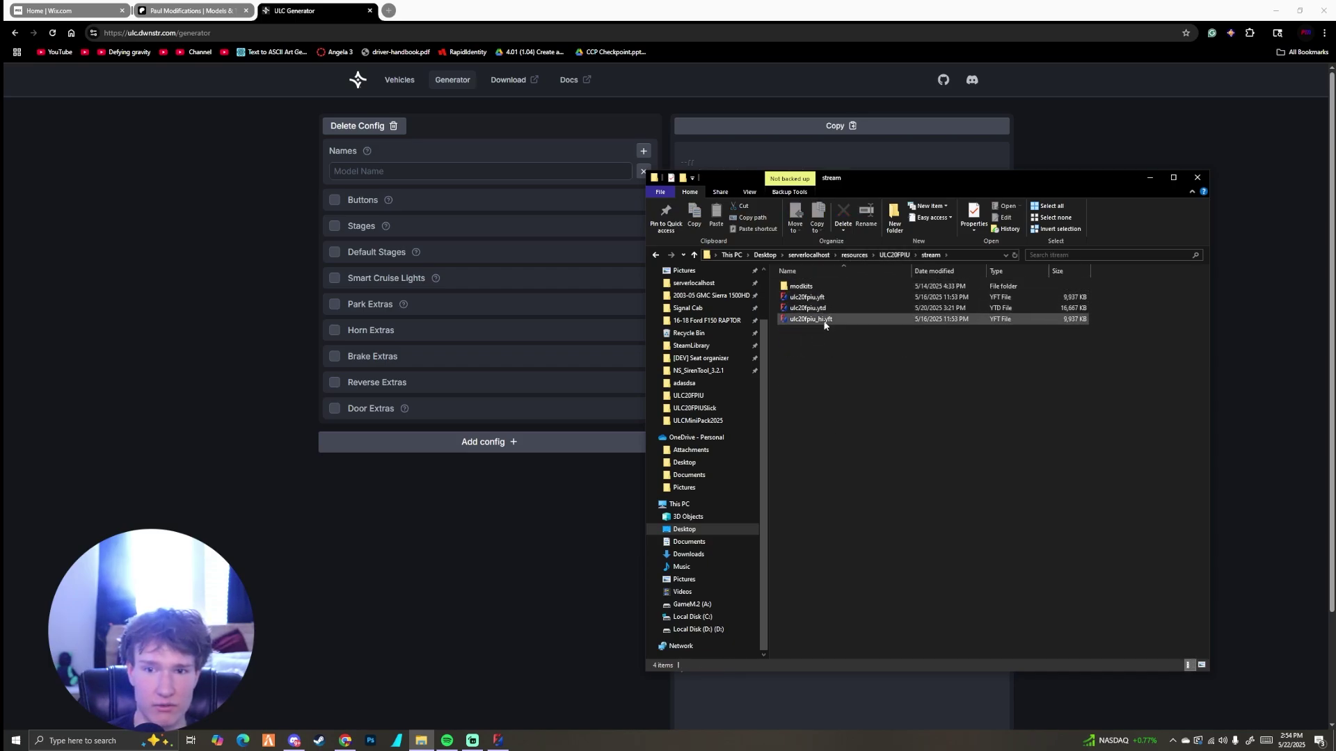
{"action": "left_click", "coordinate": [894, 256]}
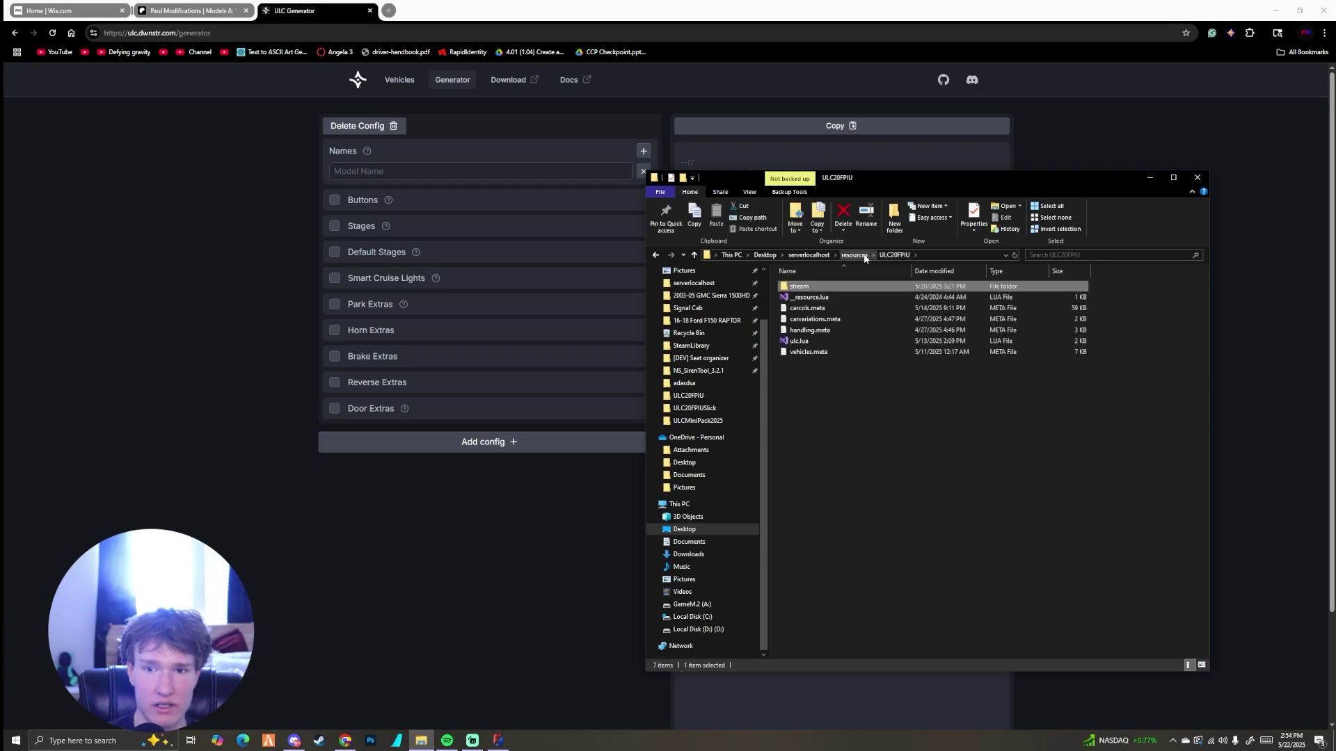
{"action": "double_click", "coordinate": [807, 341]}
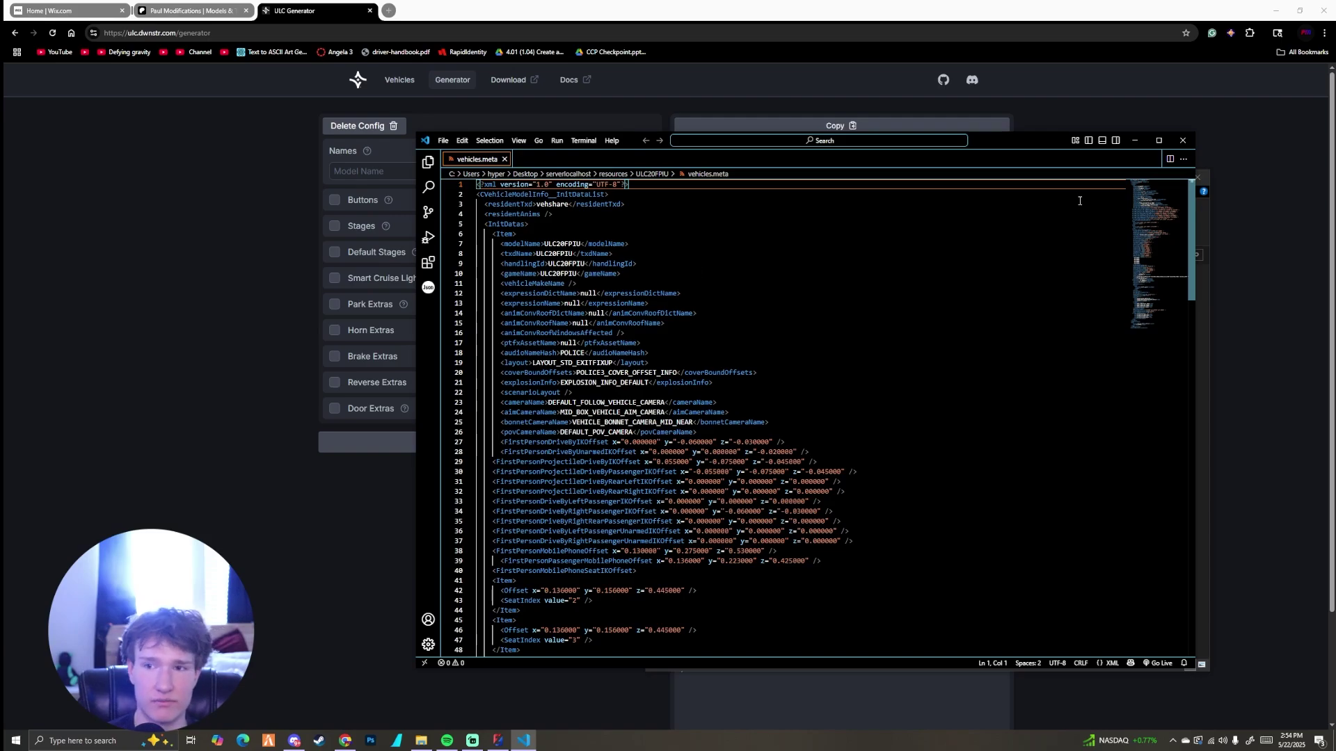
{"action": "left_click", "coordinate": [1183, 140]}
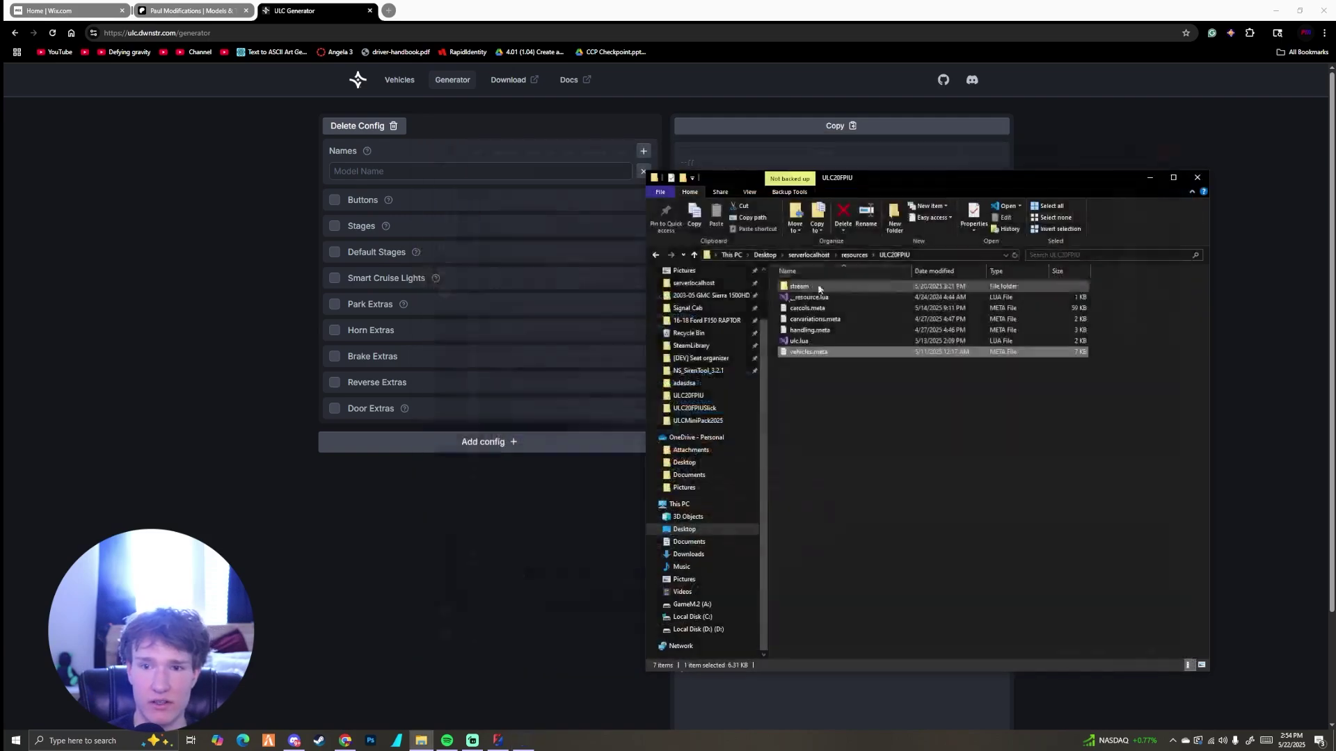
{"action": "left_click", "coordinate": [855, 255]}
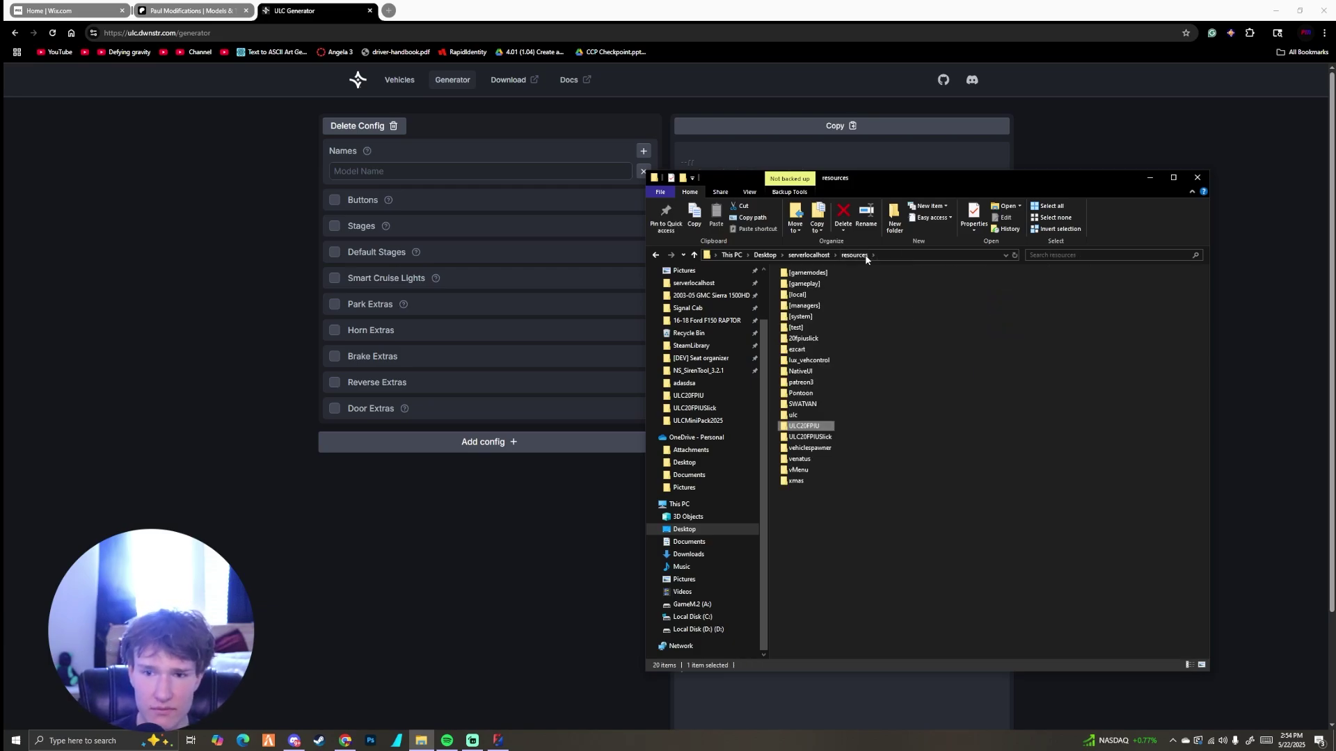
{"action": "left_click", "coordinate": [1151, 180]}
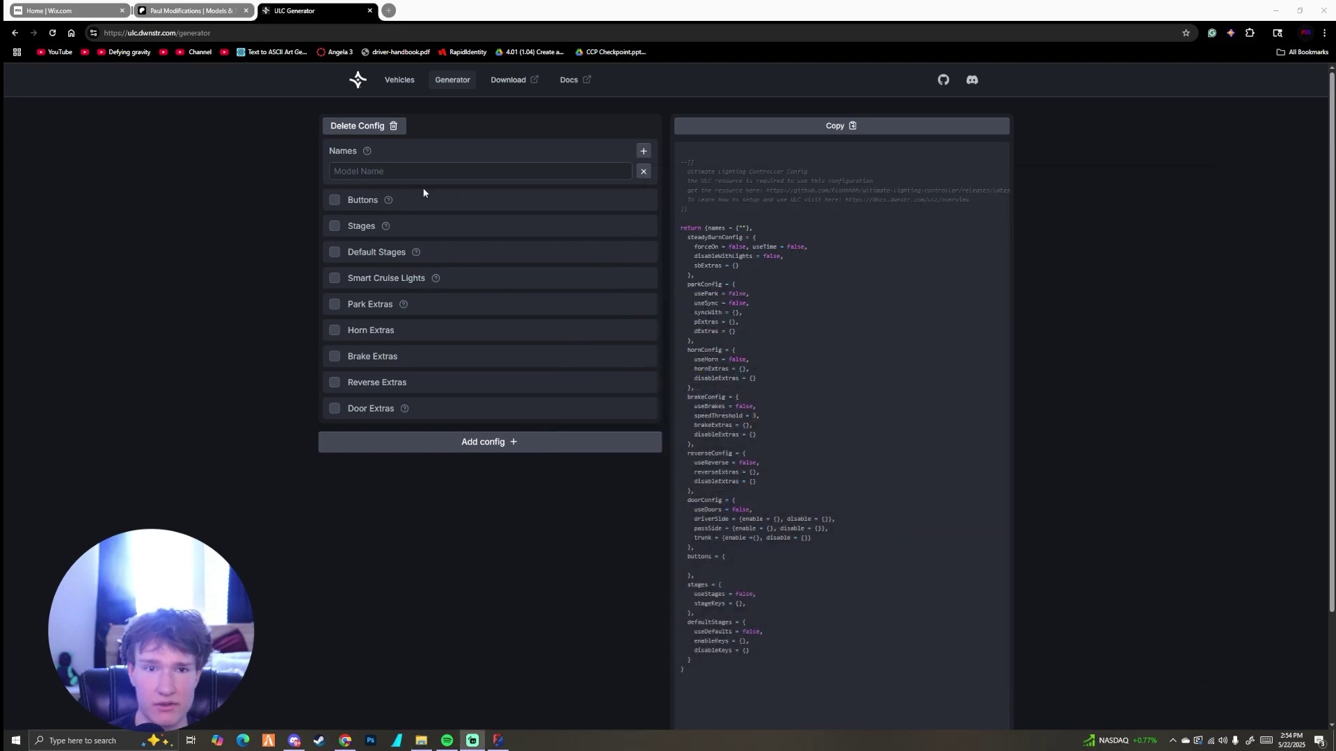
- Enter ULC20FPIU as the model name and copy the generated config returning names = {"ULC20FPIU"}
{"action": "left_click", "coordinate": [383, 175]}
{"action": "type", "text": "ULC"}
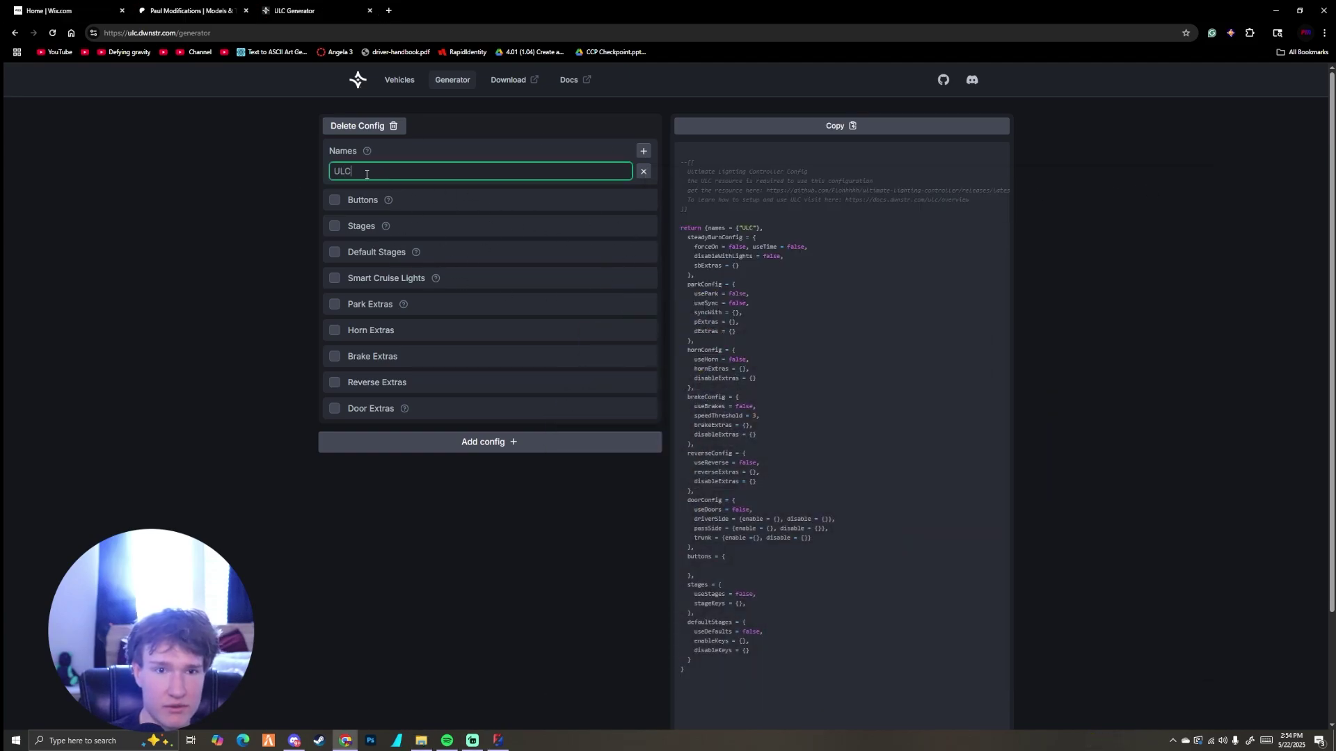
{"action": "type", "text": "20FPIU"}
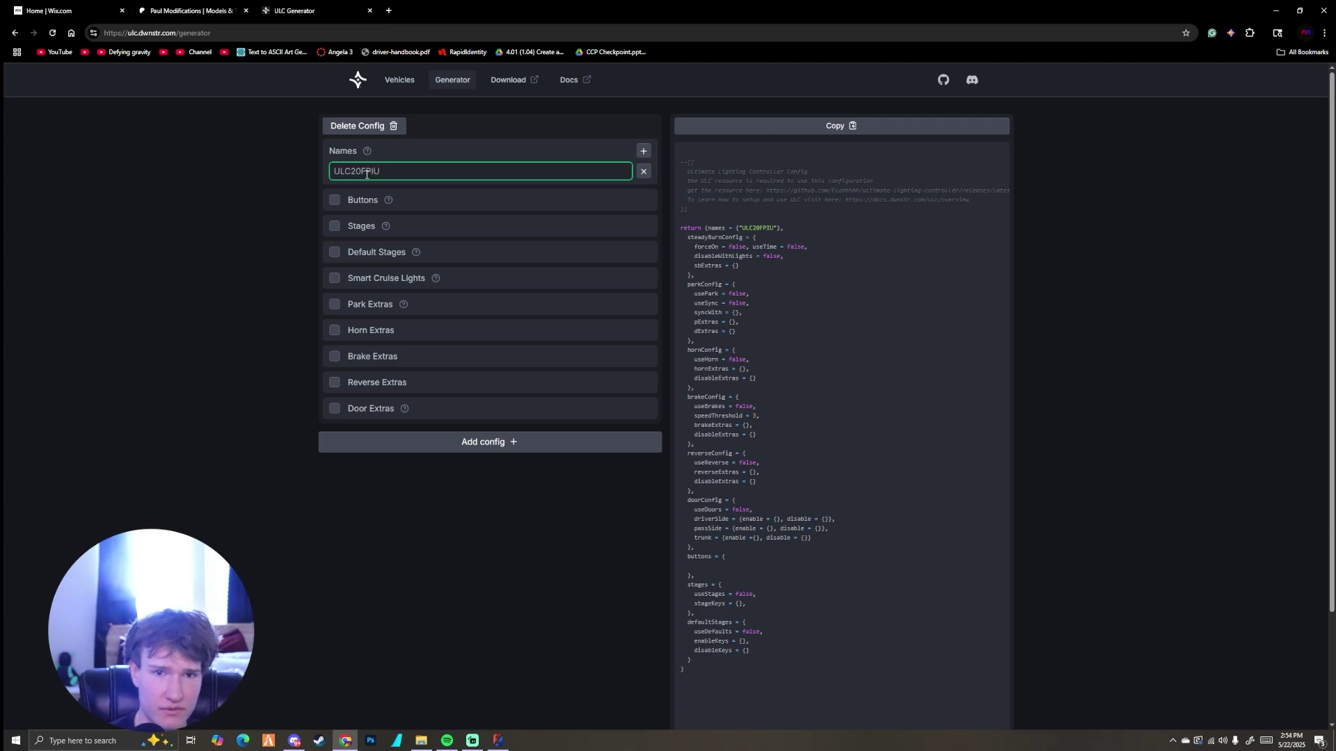
{"action": "left_click", "coordinate": [260, 188]}
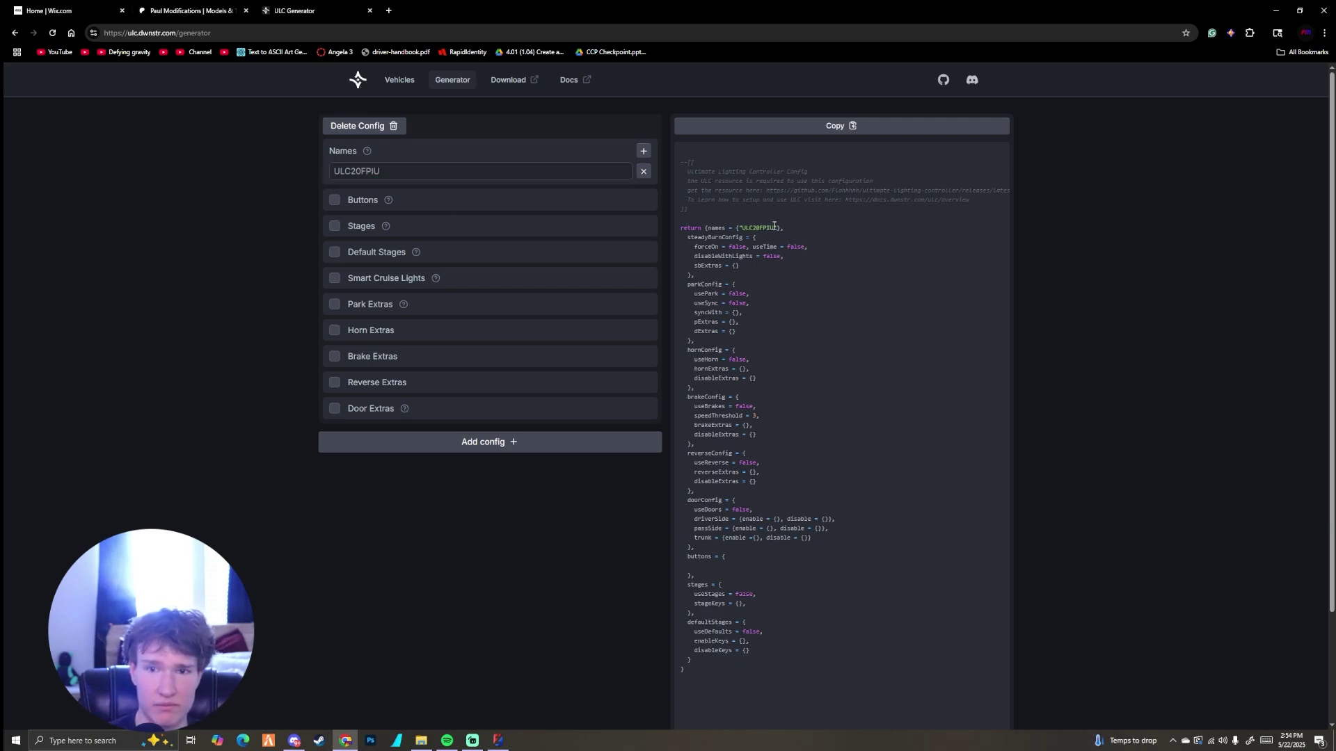
{"action": "left_click_drag", "start_coordinate": [775, 227], "coordinate": [680, 229]}
{"action": "left_click", "coordinate": [261, 249]}
{"action": "scroll", "coordinate": [815, 324], "scroll_direction": "down", "scroll_amount": 2}
{"action": "scroll", "coordinate": [817, 437], "scroll_direction": "up", "scroll_amount": 2}
{"action": "left_click", "coordinate": [837, 134]}
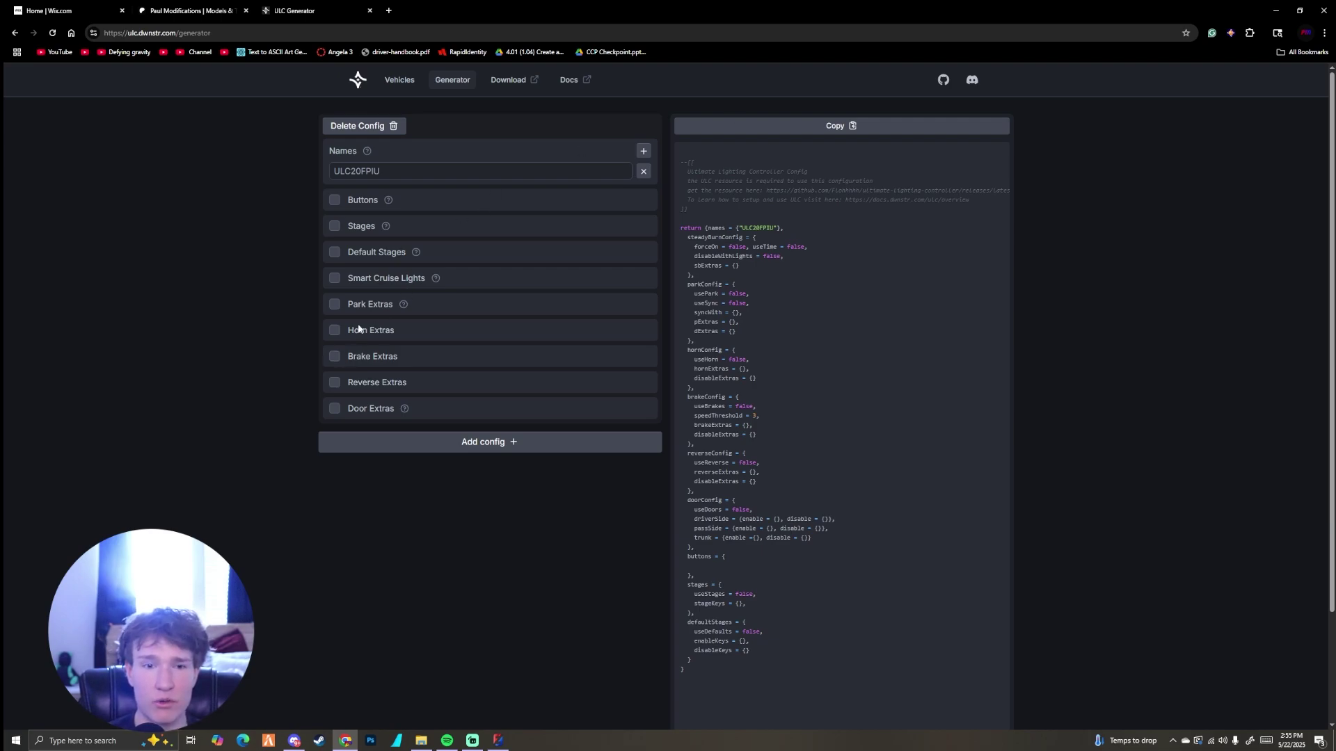
- Enable buttons in ULC Generator and add a new button labelled 'stage 1'
{"action": "left_click", "coordinate": [336, 200]}
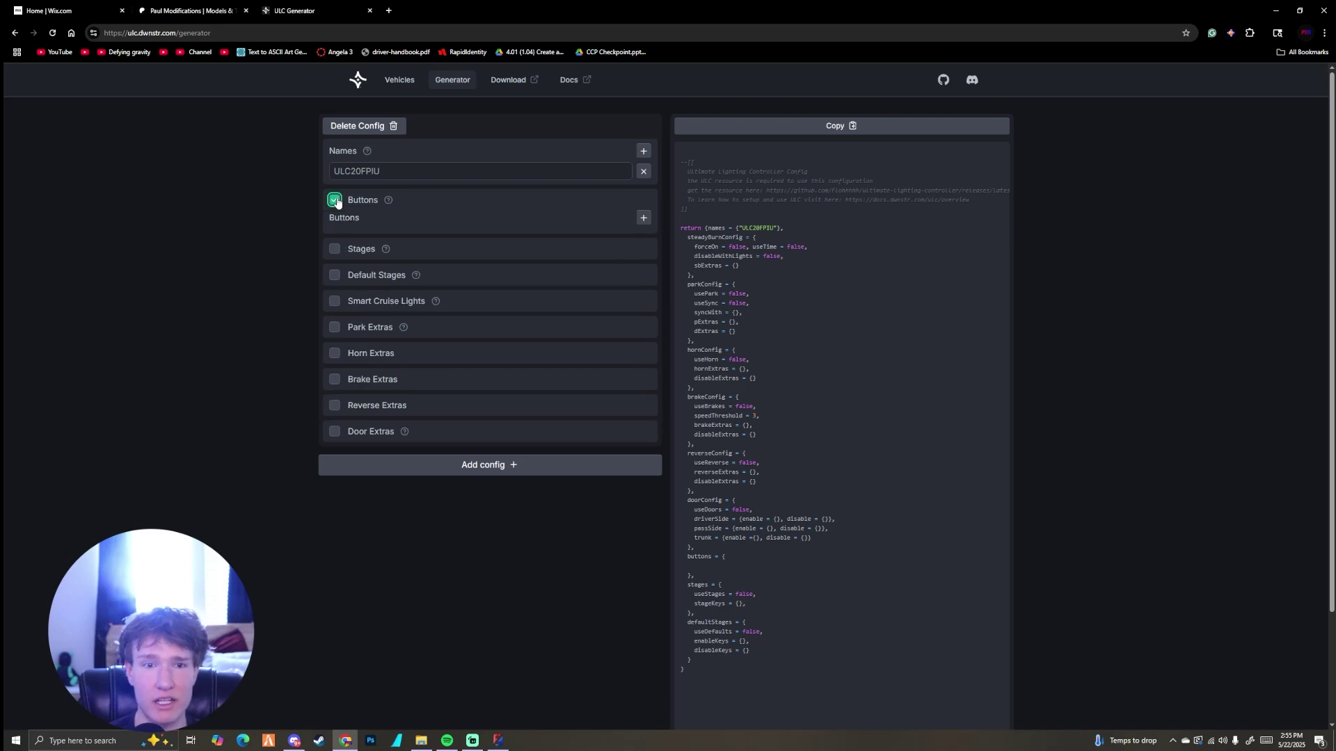
{"action": "left_click", "coordinate": [643, 218]}
{"action": "left_click", "coordinate": [388, 263]}
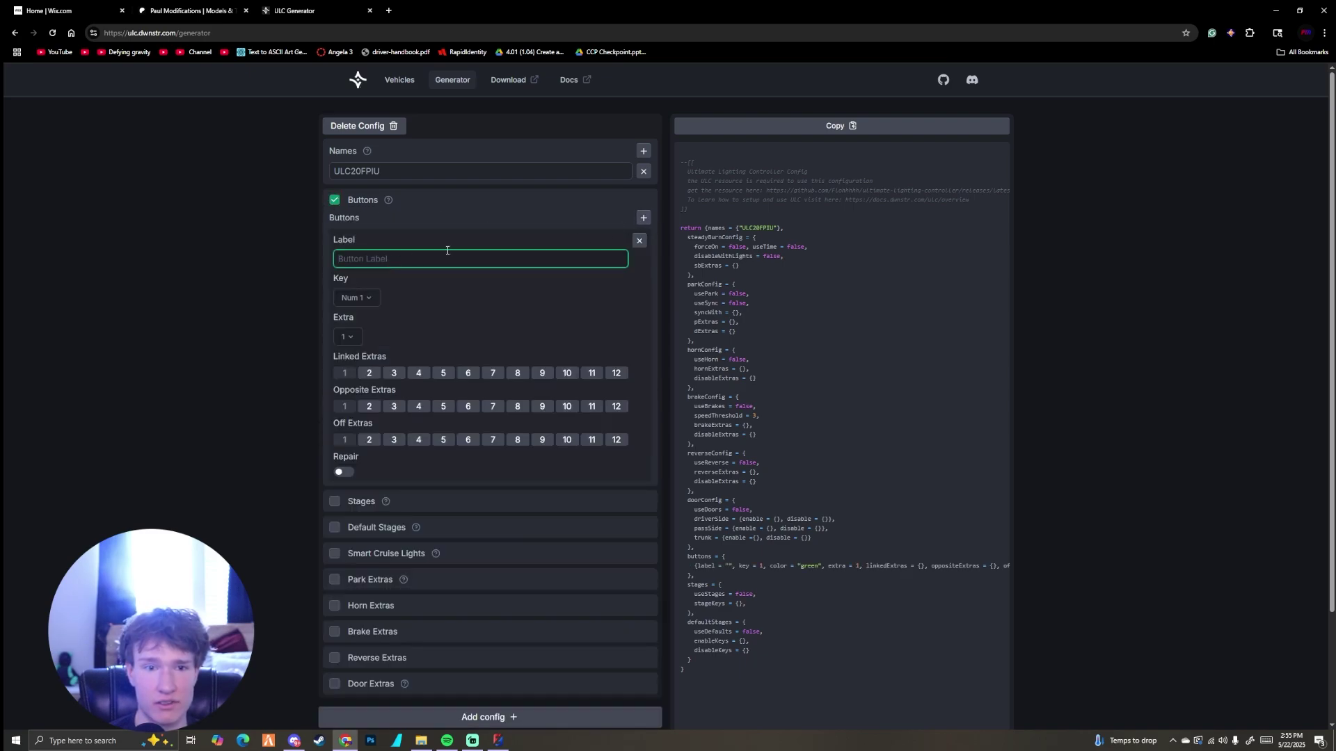
{"action": "type", "text": "stag"}
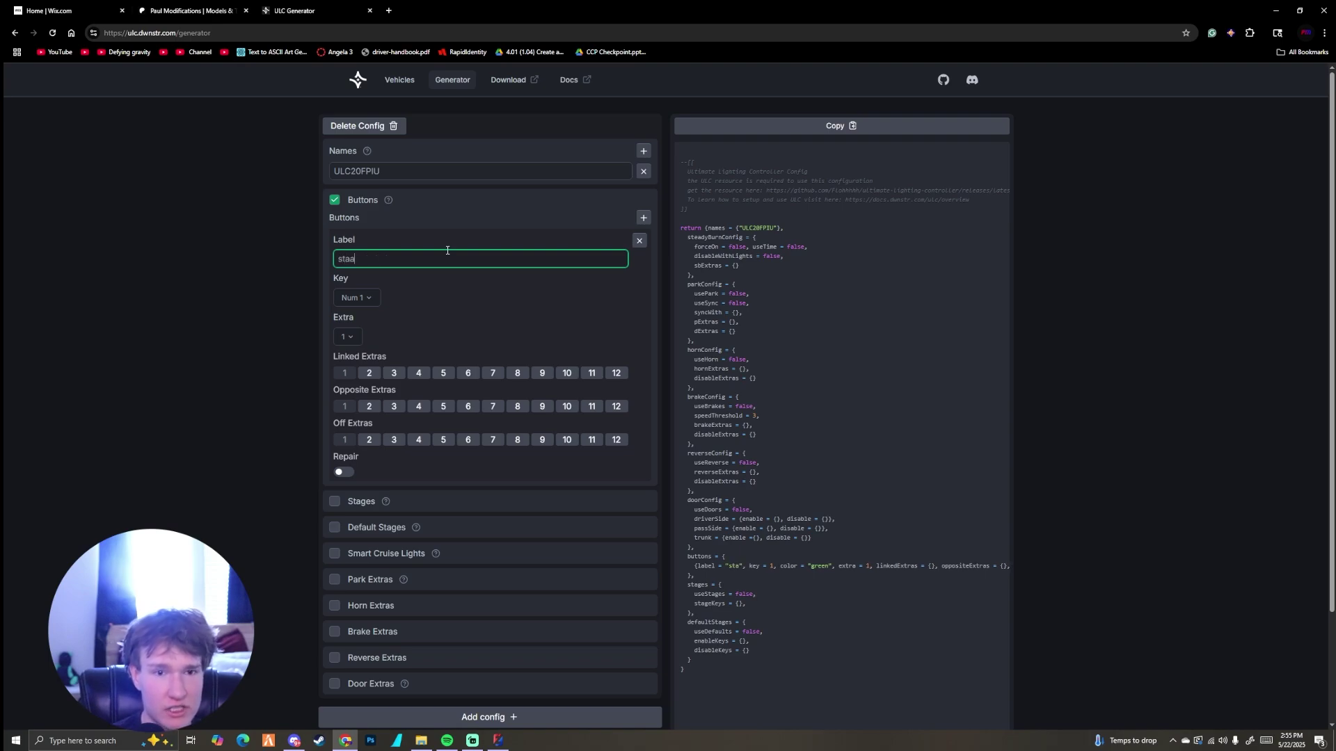
{"action": "type", "text": "e 1"}
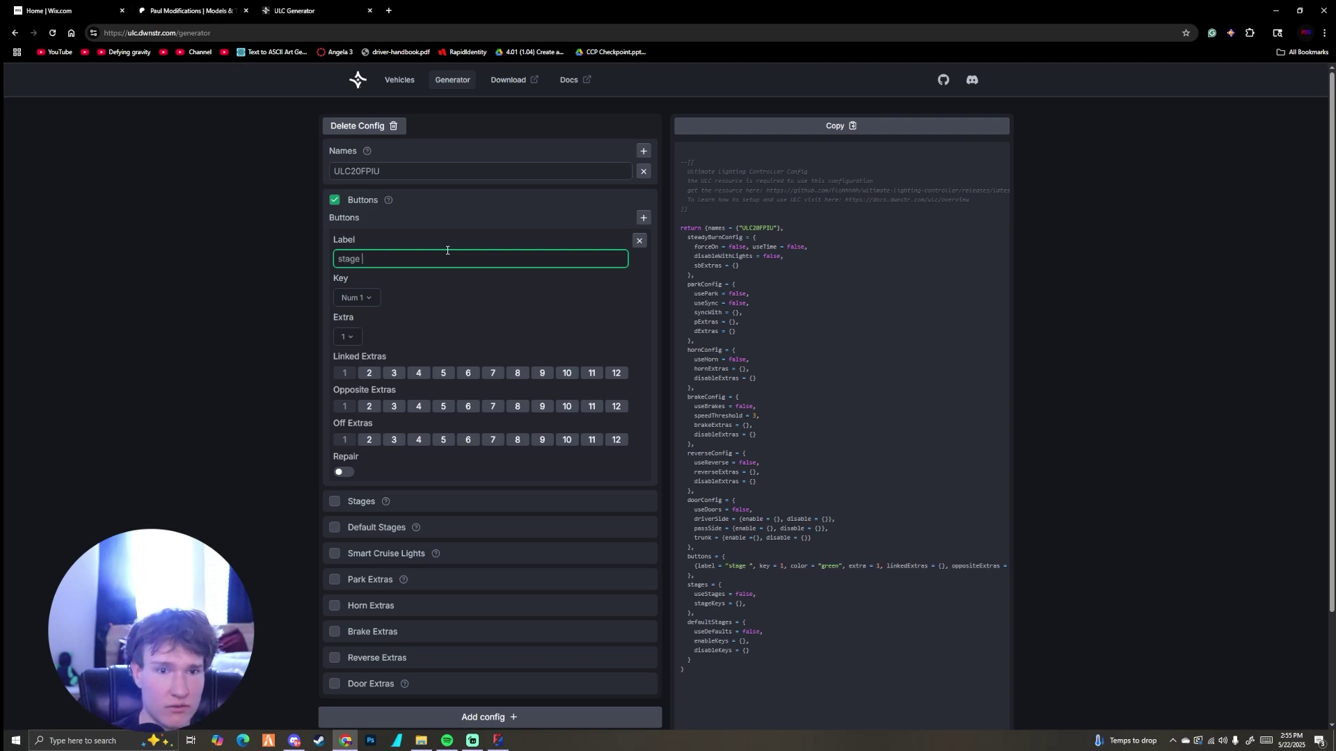
{"action": "left_click", "coordinate": [411, 289]}
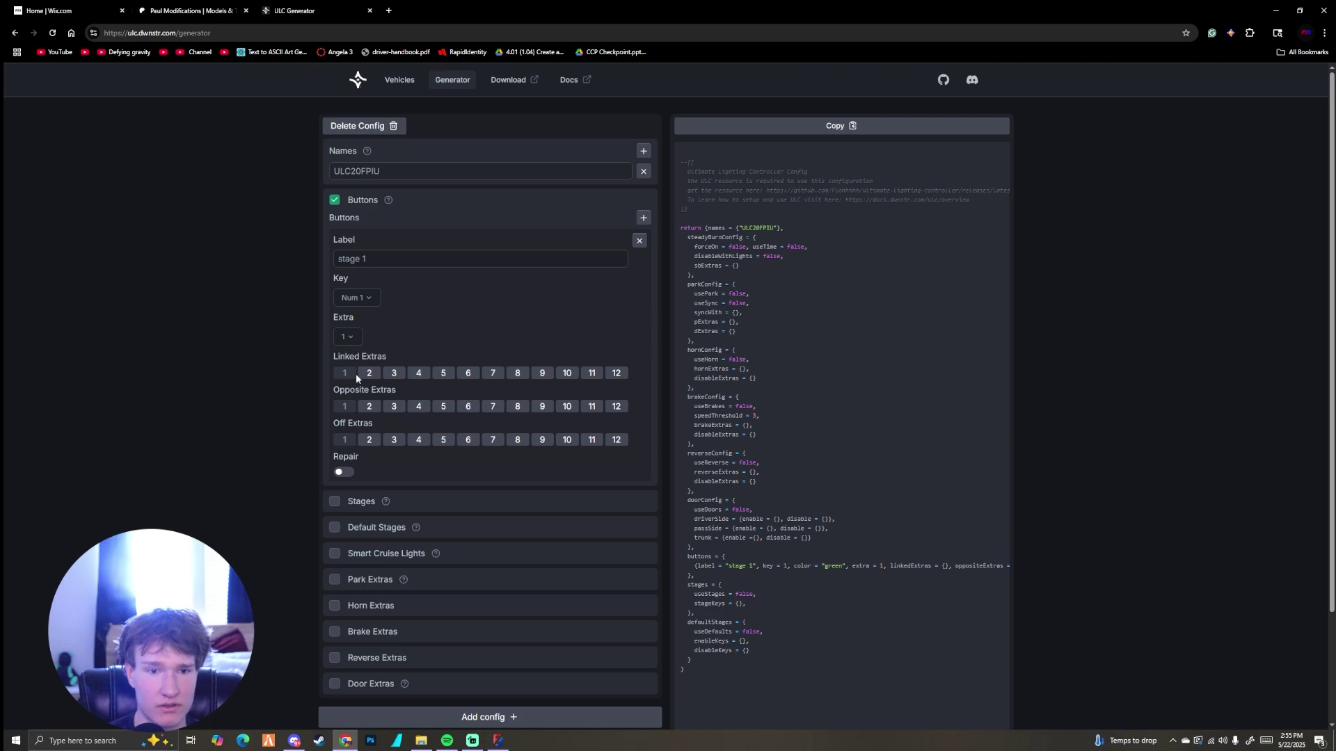
- Keep Num 1 as the button's key, then expand extra_11 in ZModeler to check its sirens
{"action": "left_click", "coordinate": [340, 264]}
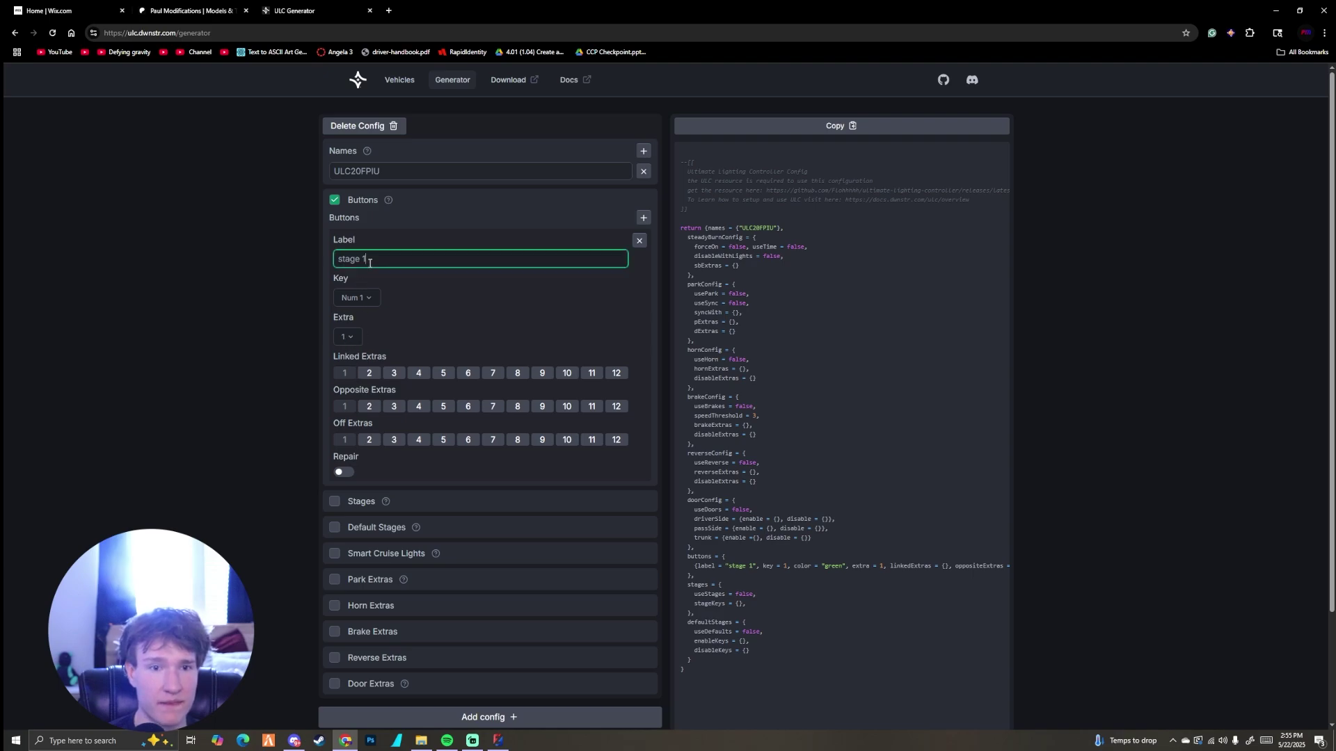
{"action": "key", "text": "ctrl+a"}
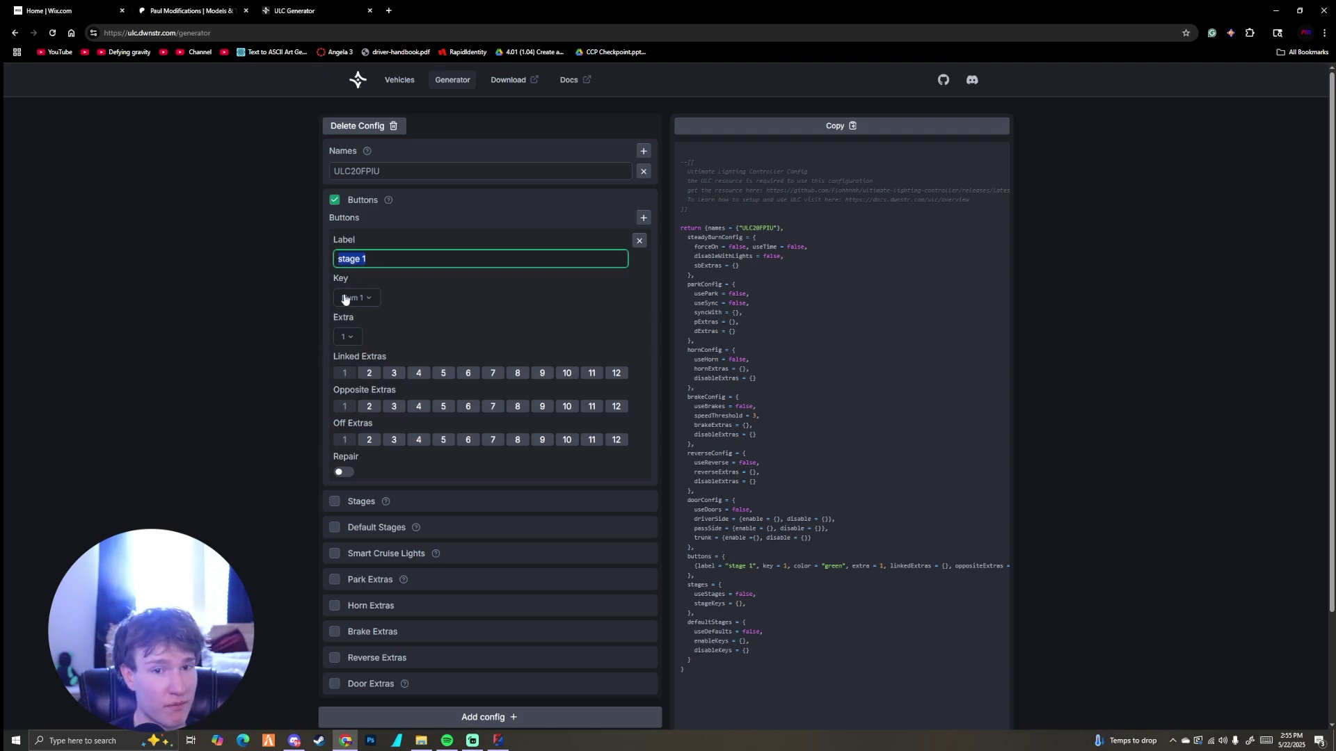
{"action": "left_click", "coordinate": [360, 298]}
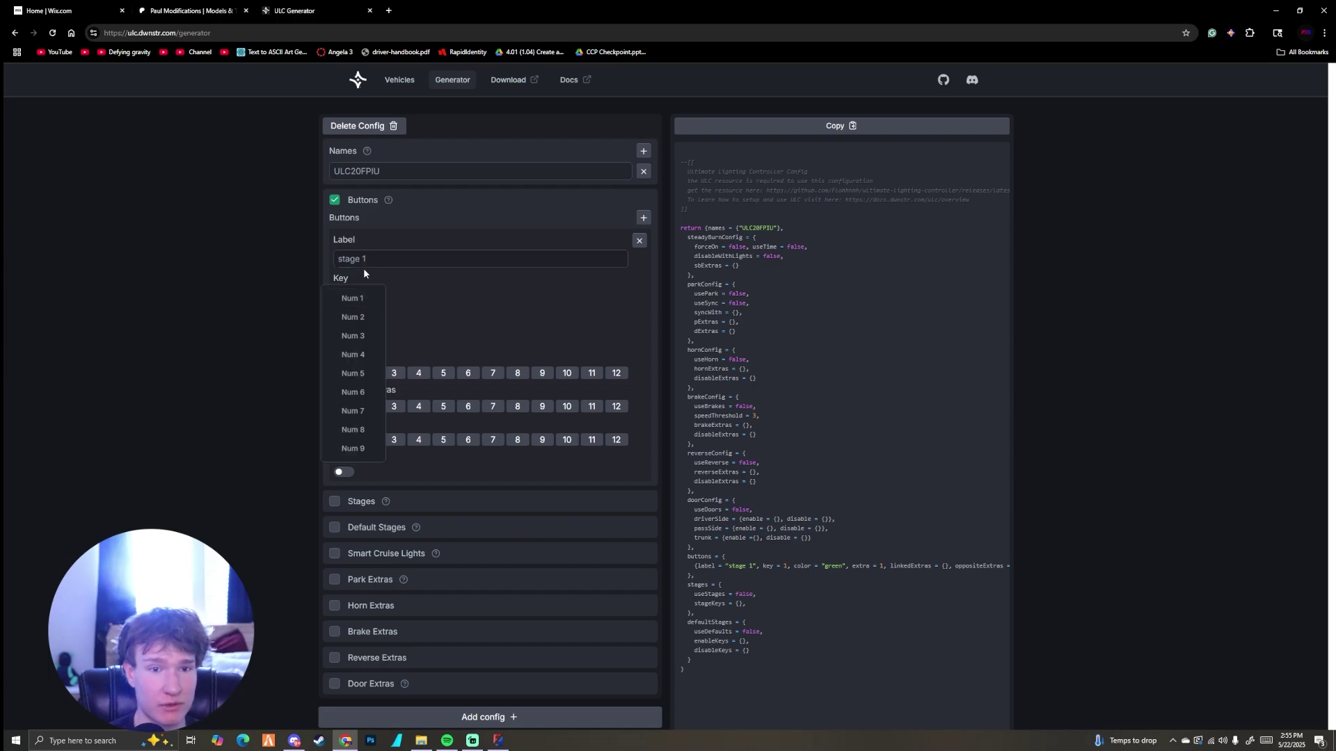
{"action": "left_click", "coordinate": [371, 300]}
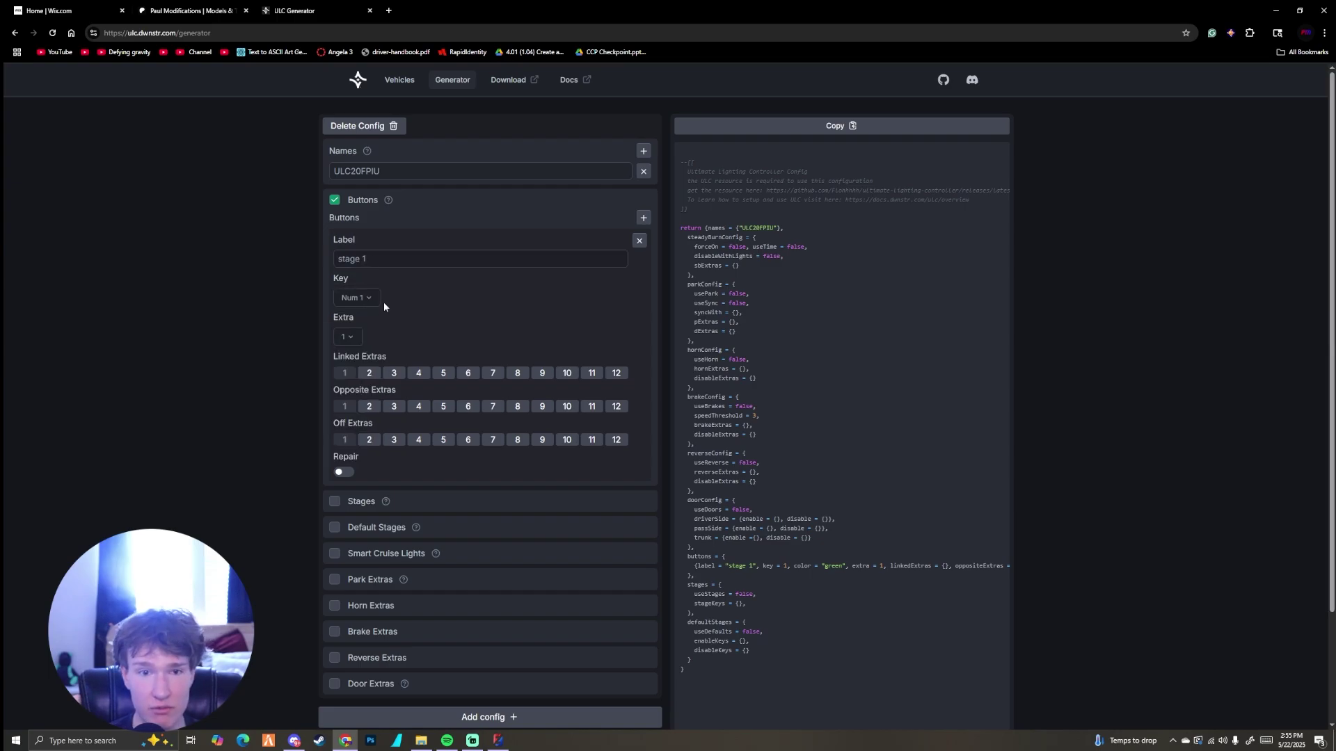
{"action": "scroll", "coordinate": [418, 309], "scroll_direction": "down", "scroll_amount": 2}
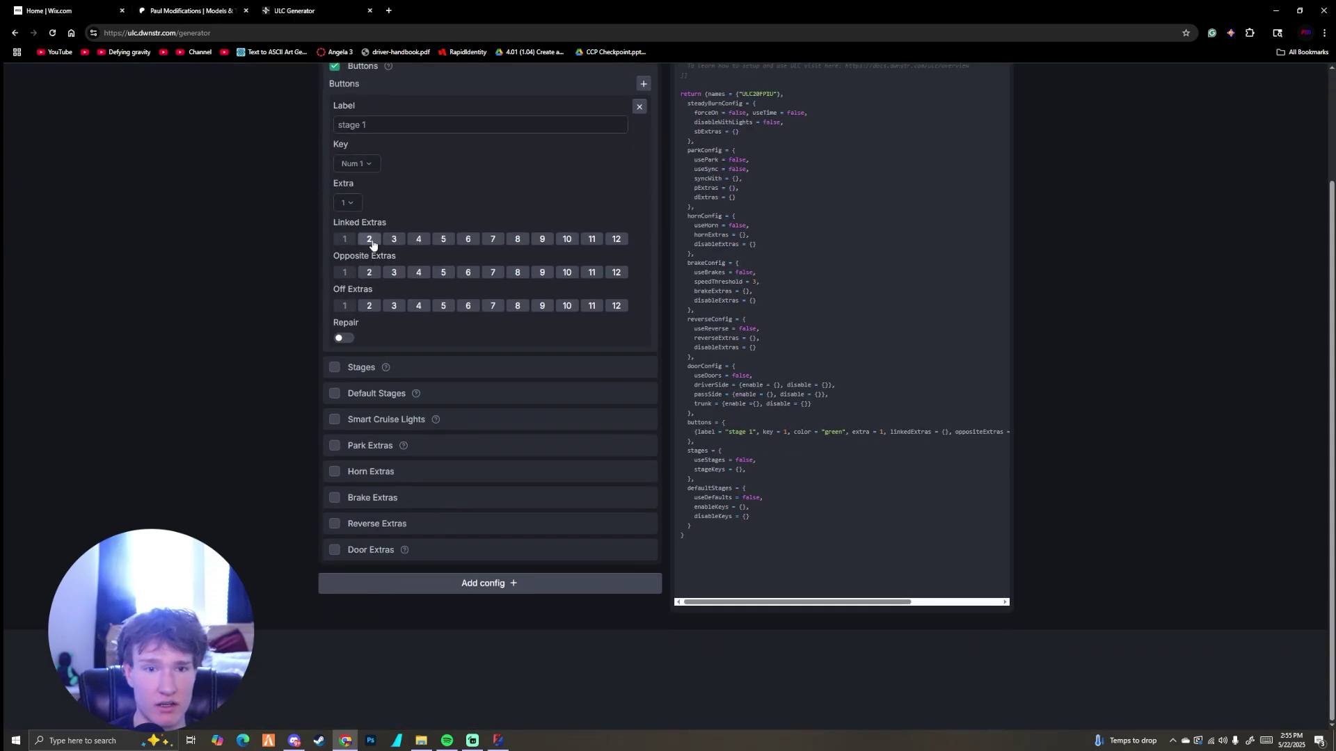
{"action": "scroll", "coordinate": [409, 244], "scroll_direction": "up", "scroll_amount": 2}
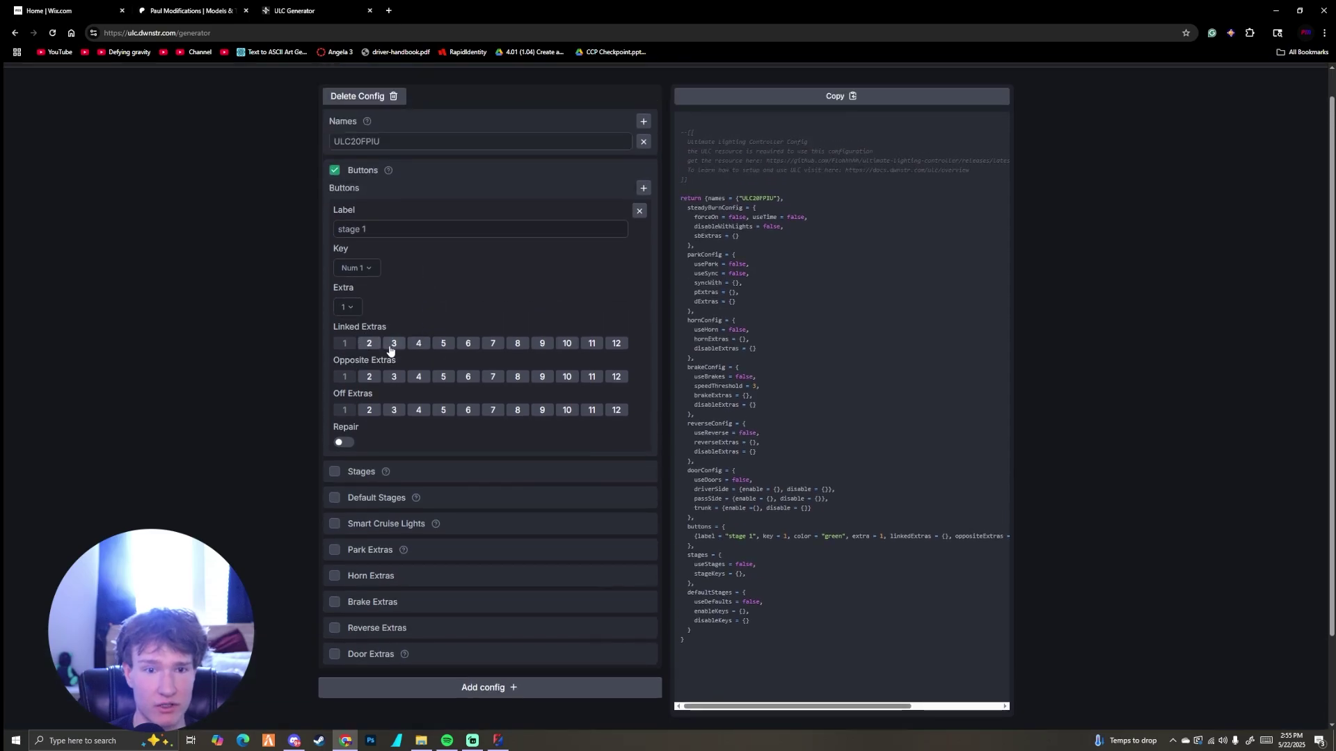
{"action": "left_click", "coordinate": [498, 740]}
{"action": "left_click", "coordinate": [1168, 407]}
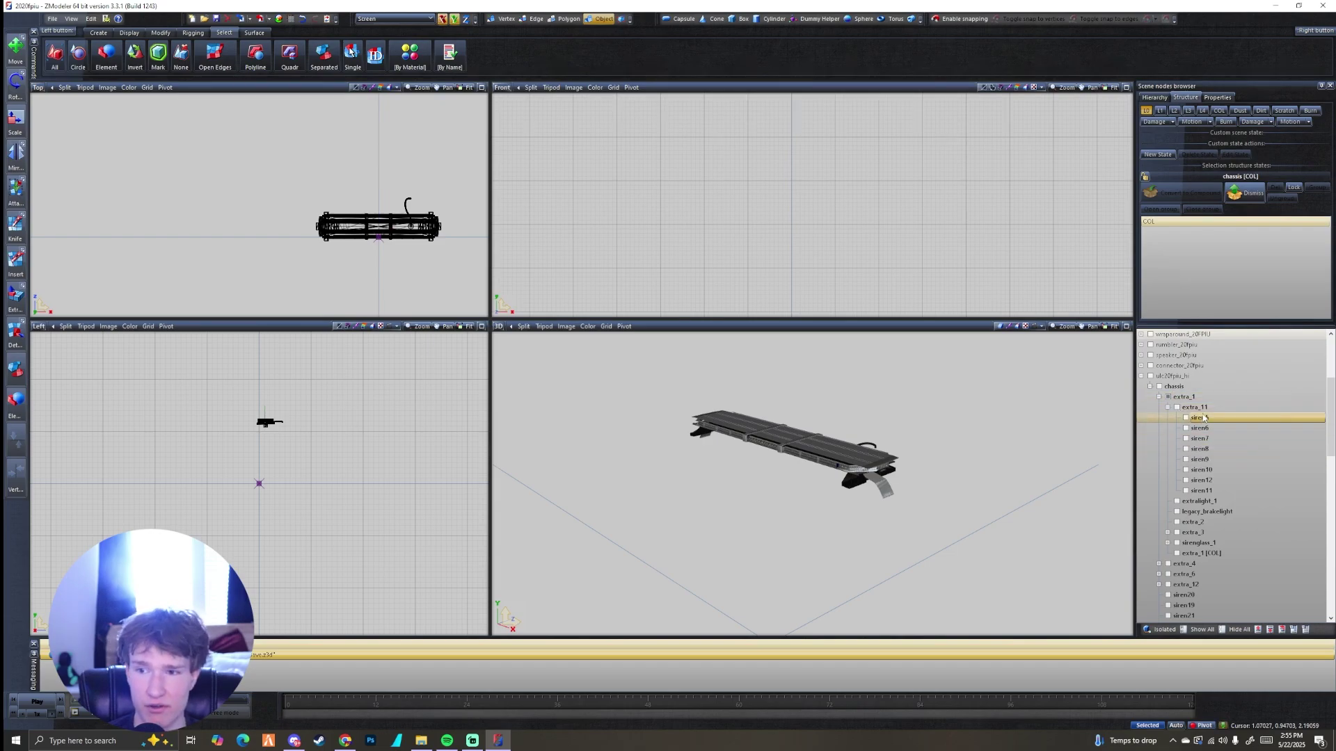
- Back in ULC Generator, set the stage 1 button's extra to 11
{"action": "left_click", "coordinate": [1275, 7]}
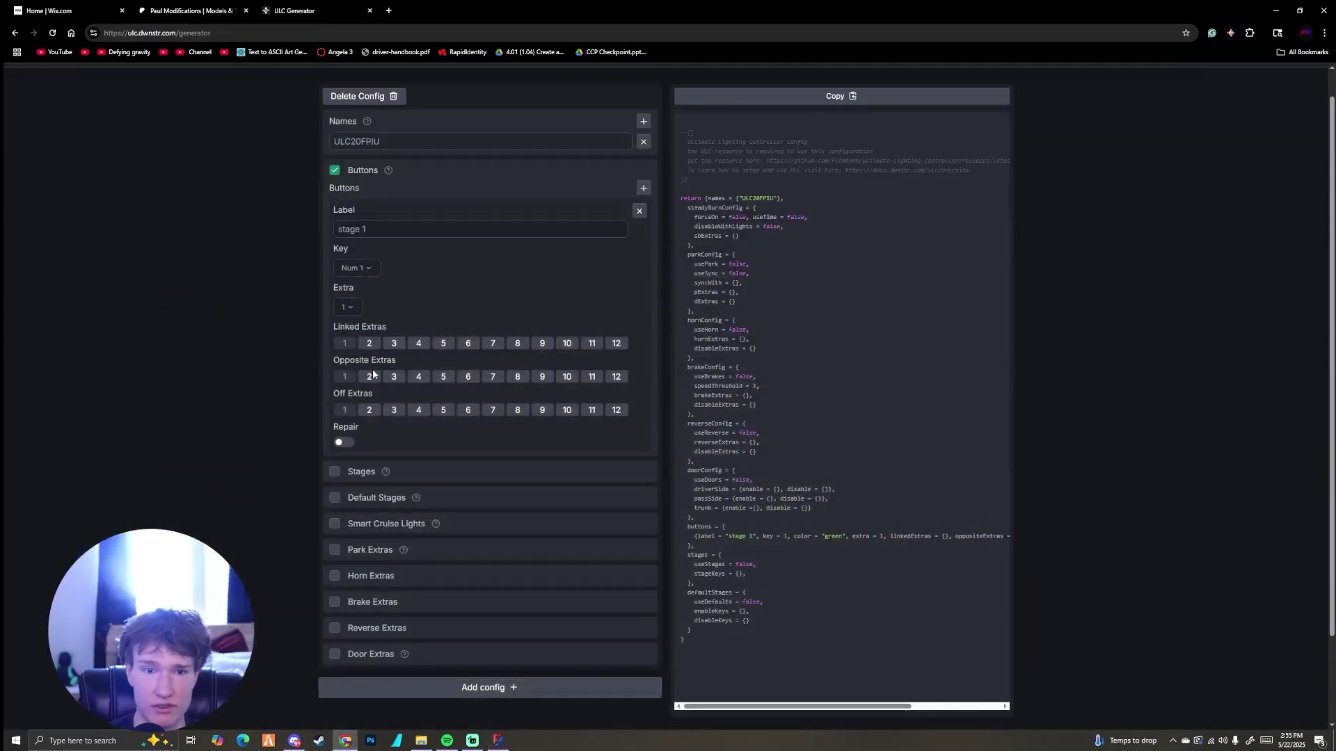
{"action": "left_click", "coordinate": [346, 307]}
{"action": "left_click", "coordinate": [348, 489]}
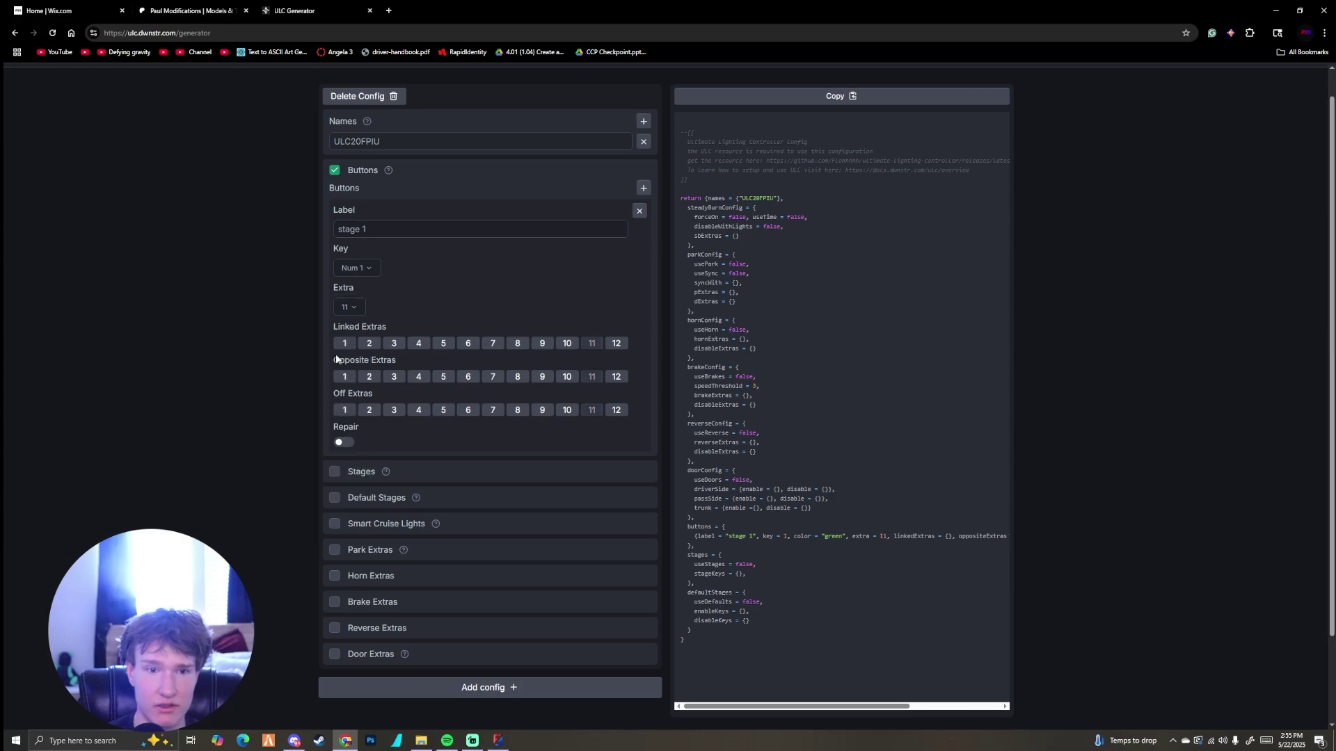